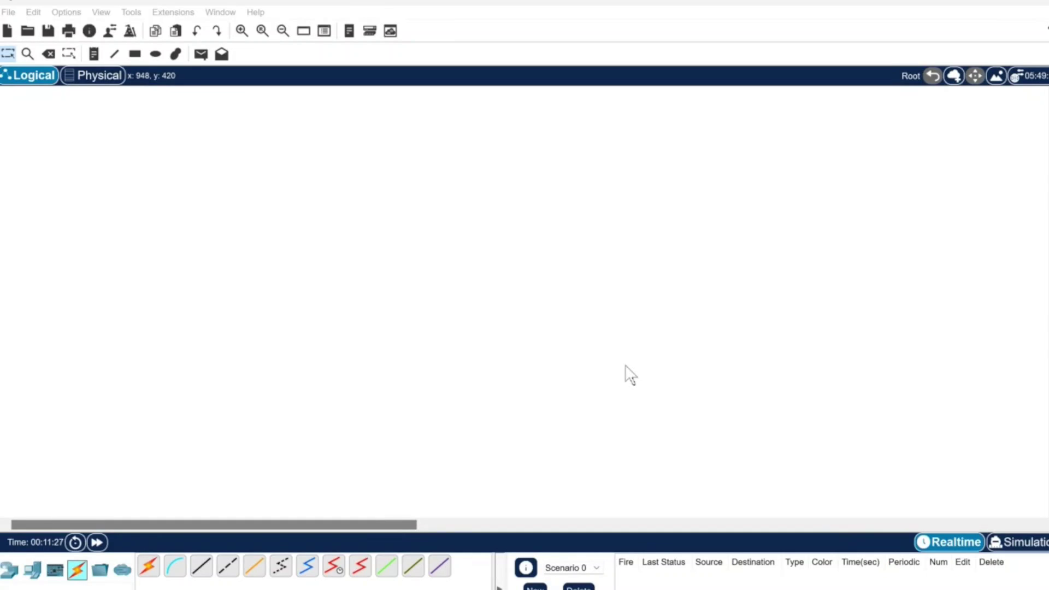
Place two PCs, PC2 and PC3, side by side on the canvas.
left_click(31, 571)
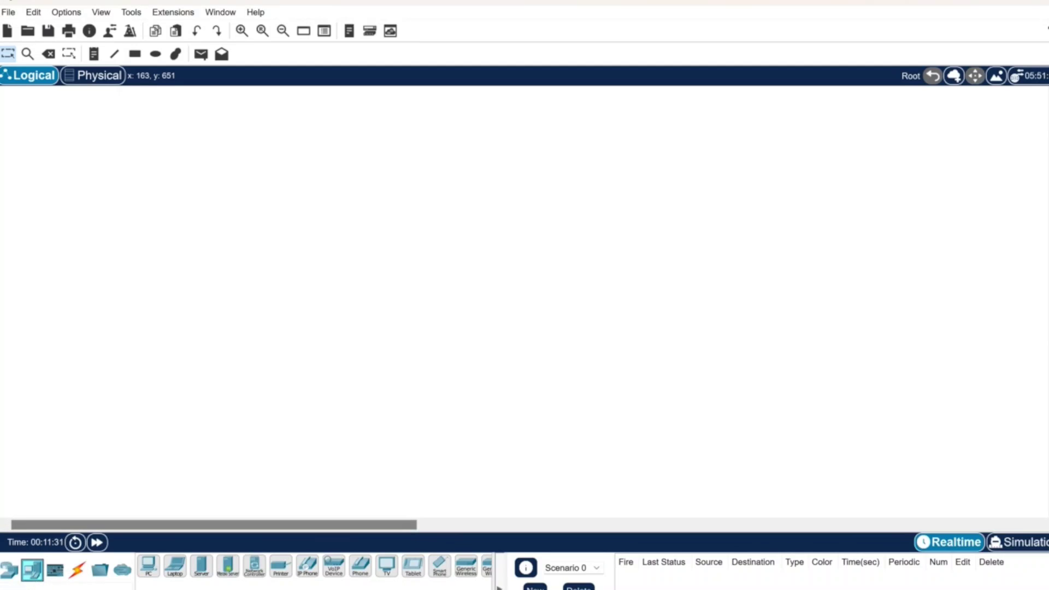
left_click(148, 566)
left_click(404, 384)
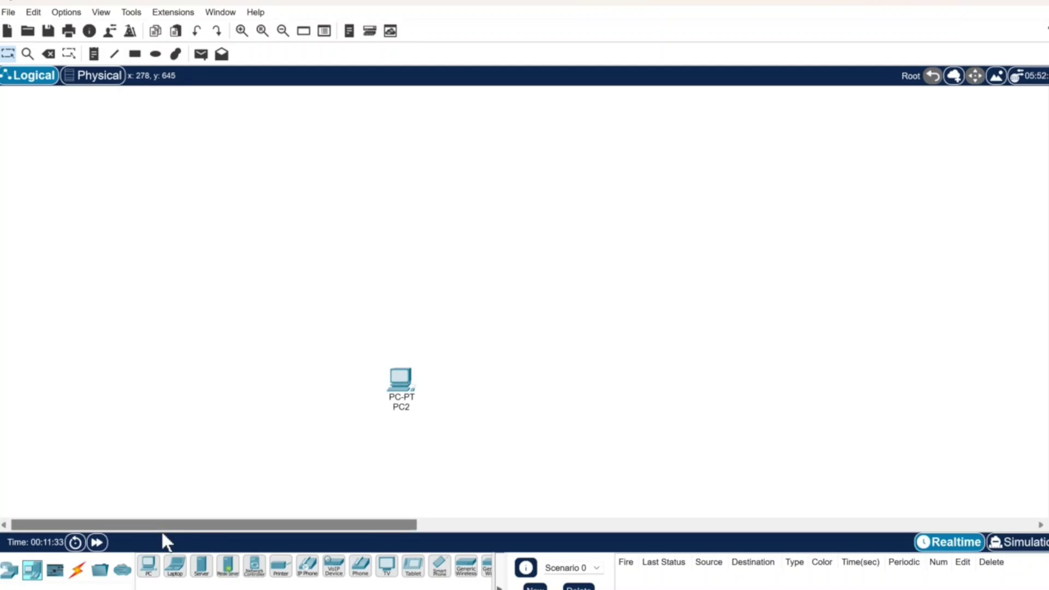
left_click(148, 566)
left_click(556, 385)
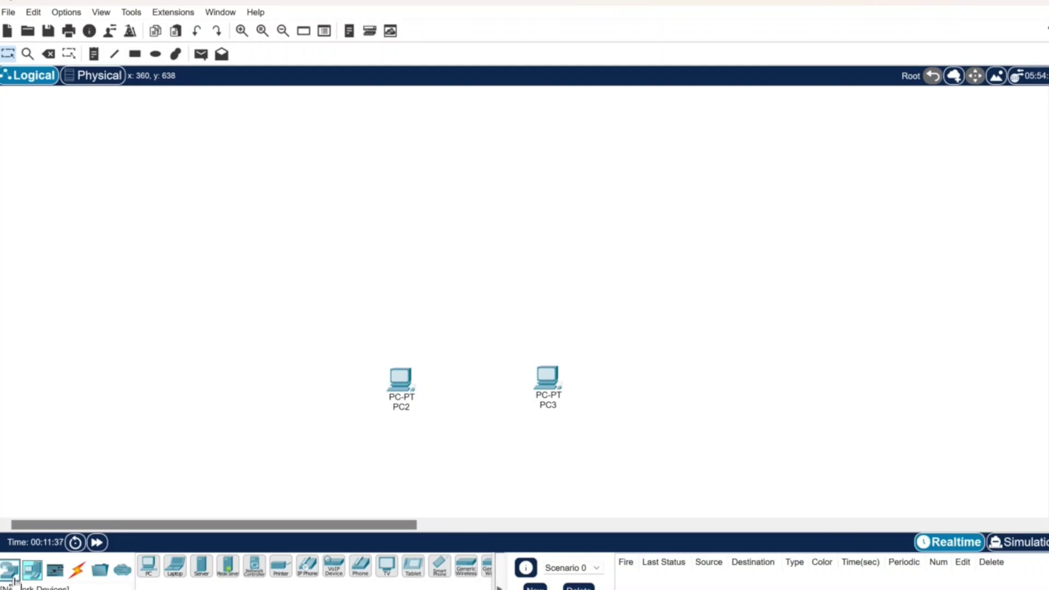
Add a 2960 switch above the PCs and an ISR4331 router above the switch.
left_click(9, 569)
left_click(32, 570)
left_click(148, 566)
left_click(478, 309)
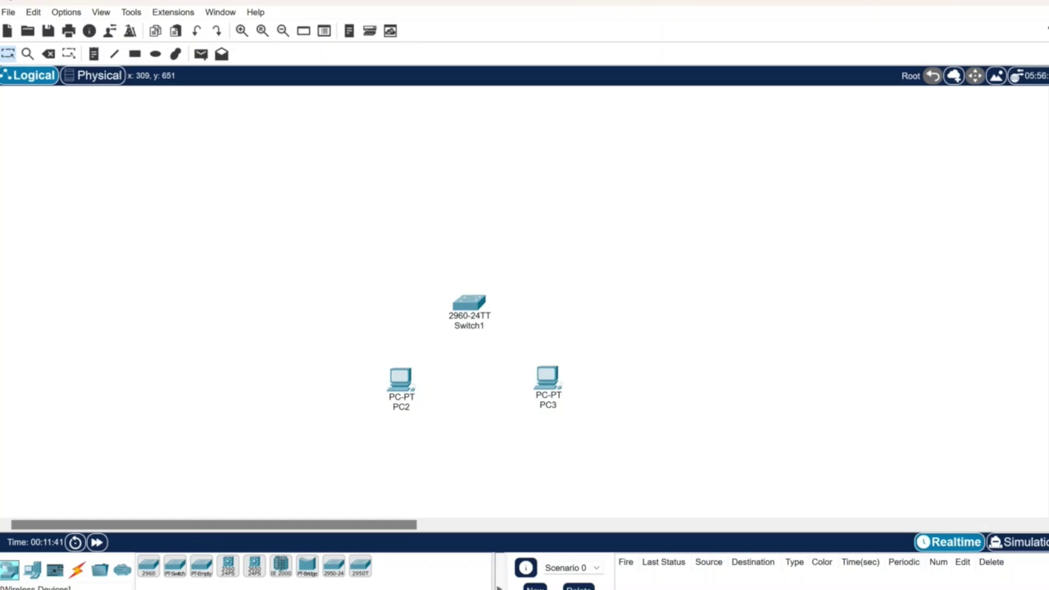
left_click(10, 569)
left_click(148, 566)
left_click(484, 231)
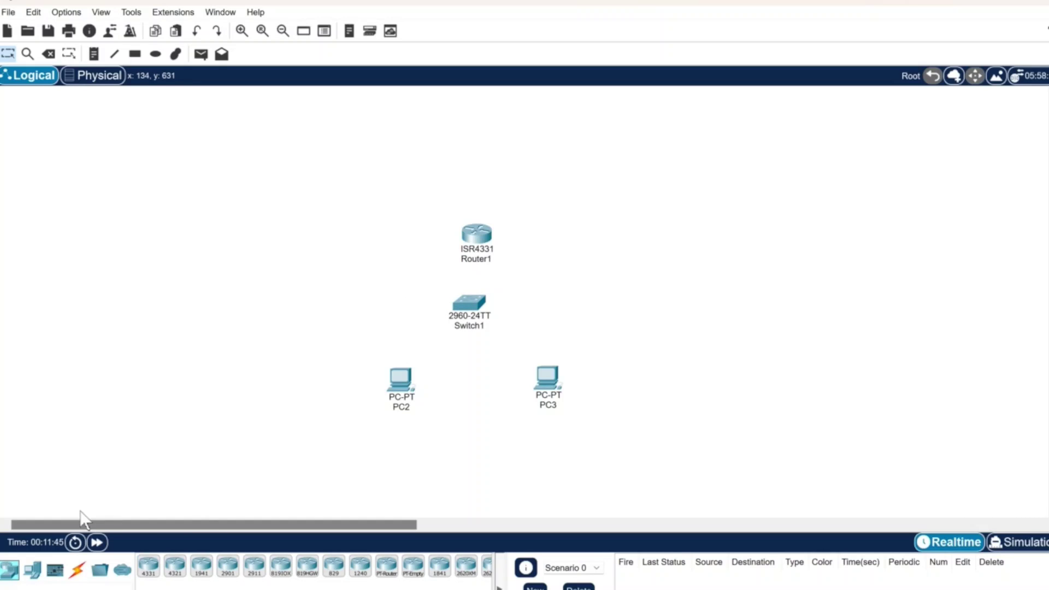
Add a server above the router.
left_click(33, 569)
left_click(201, 566)
left_click(494, 143)
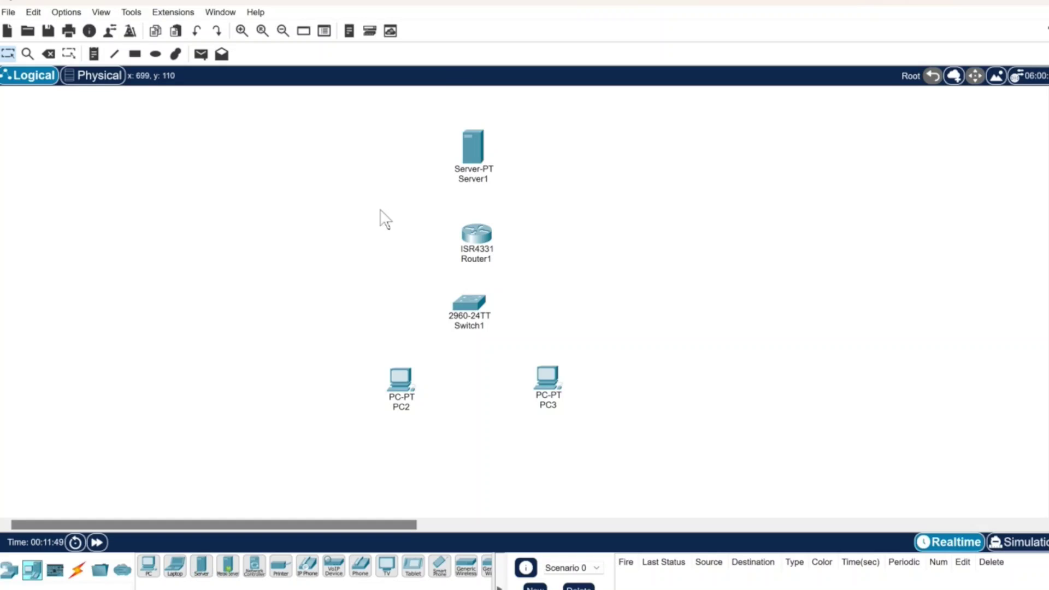
left_click(78, 571)
left_click(148, 567)
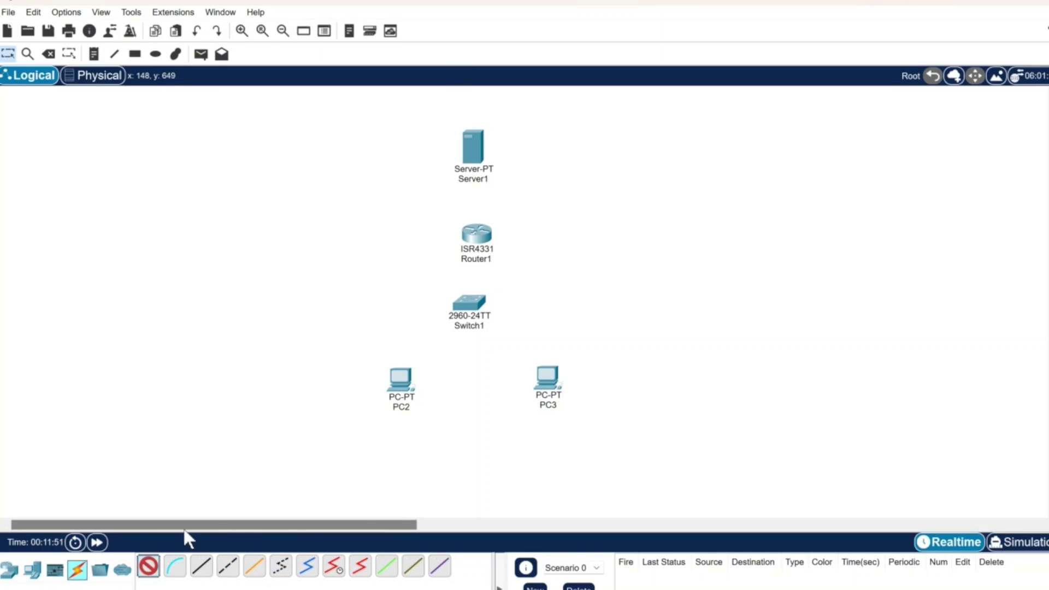
Cable Server1 to Router1 and Router1 to Switch1 with automatic cables.
left_click(486, 159)
left_click(479, 235)
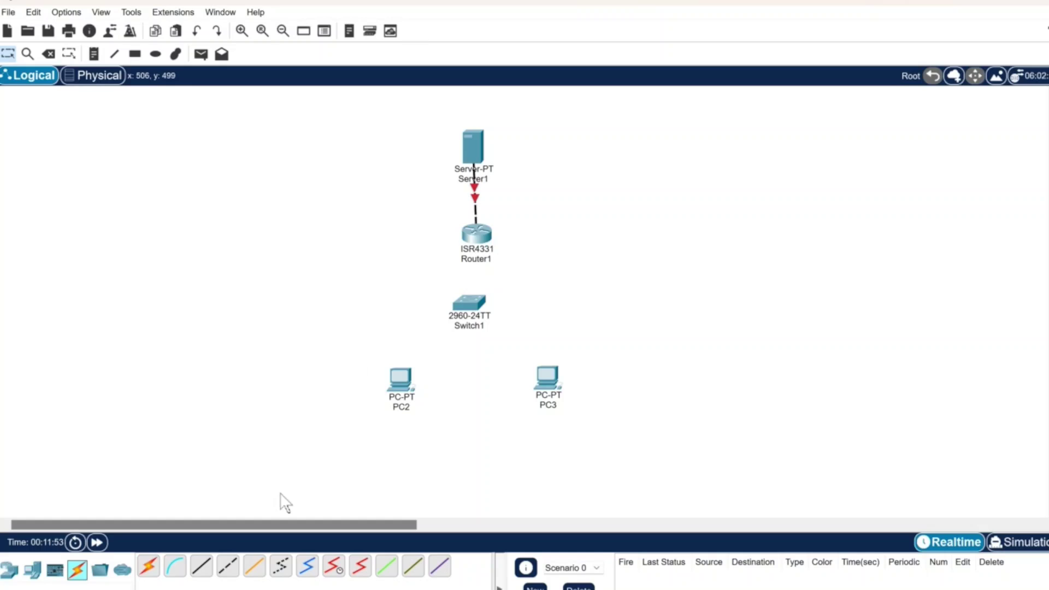
left_click(148, 566)
left_click(495, 241)
left_click(465, 311)
left_click(149, 566)
Connect Switch1 to PC2 and PC3, then move Switch1 slightly lower.
left_click(471, 310)
left_click(405, 381)
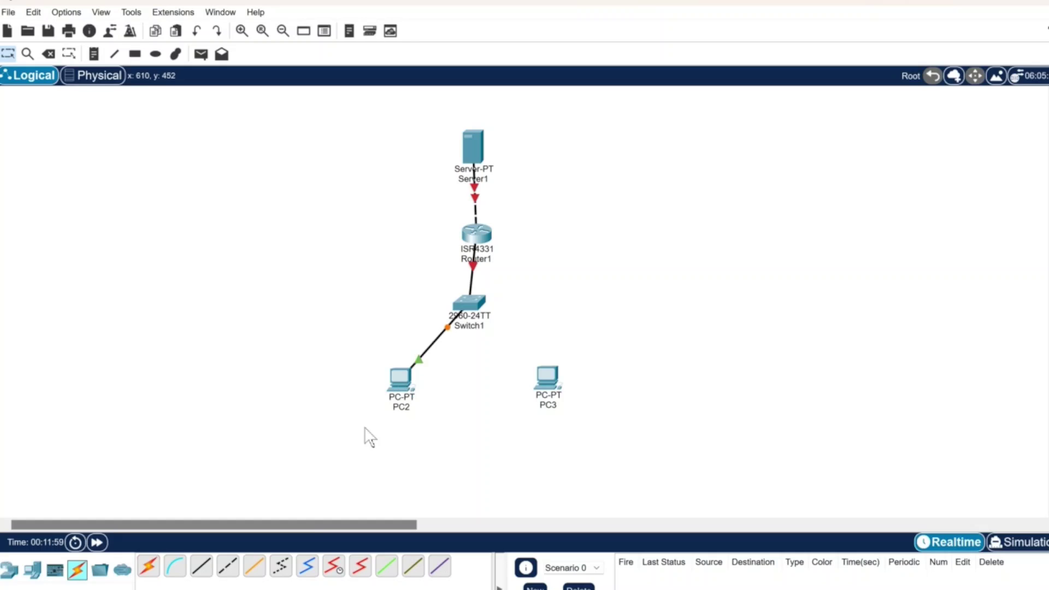
left_click(148, 566)
left_click(474, 304)
left_click(553, 384)
left_click(552, 384)
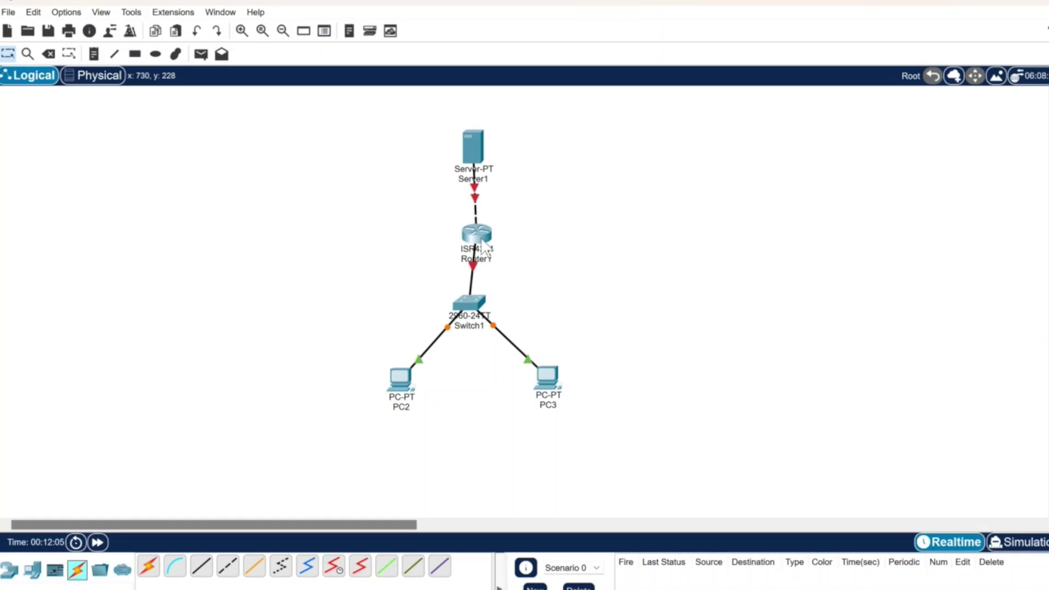
left_click_drag(473, 319, 472, 348)
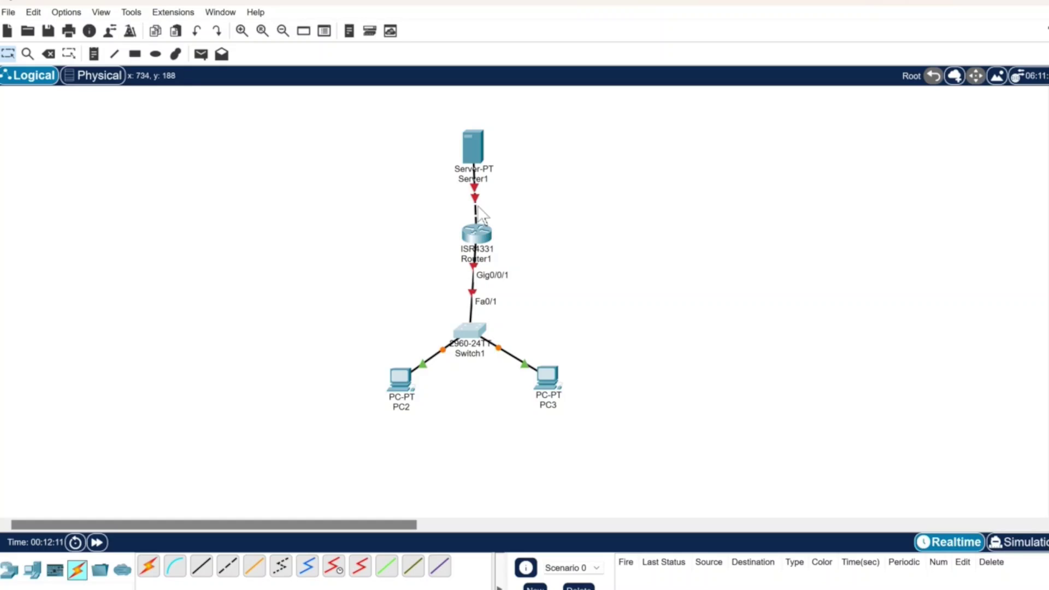
left_click(488, 236)
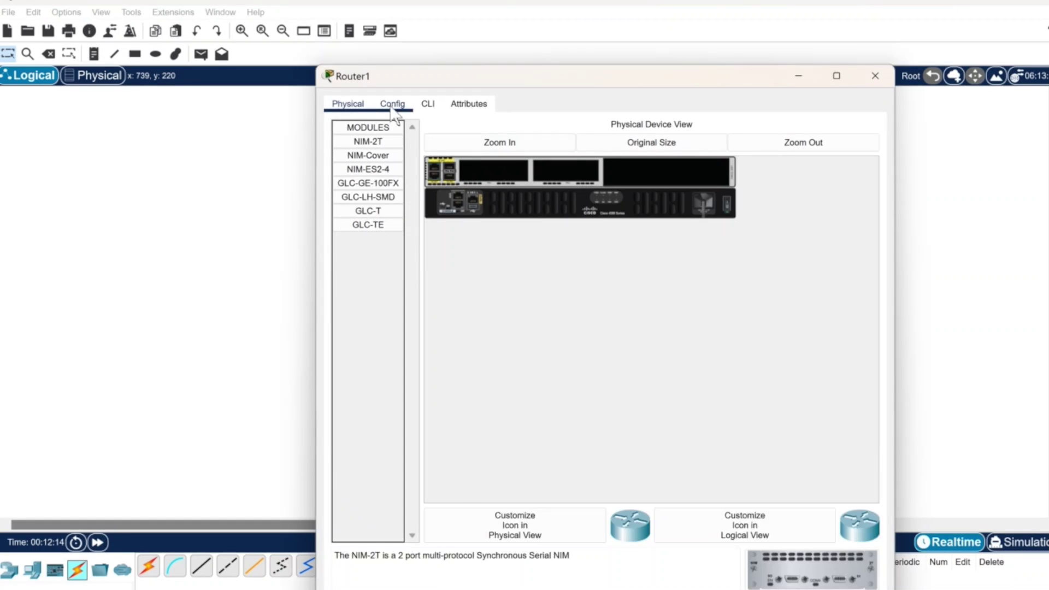
Turn on Router1's GigabitEthernet0/0/0 with IP 10.10.10.1, mask 255.0.0.0.
left_click(392, 104)
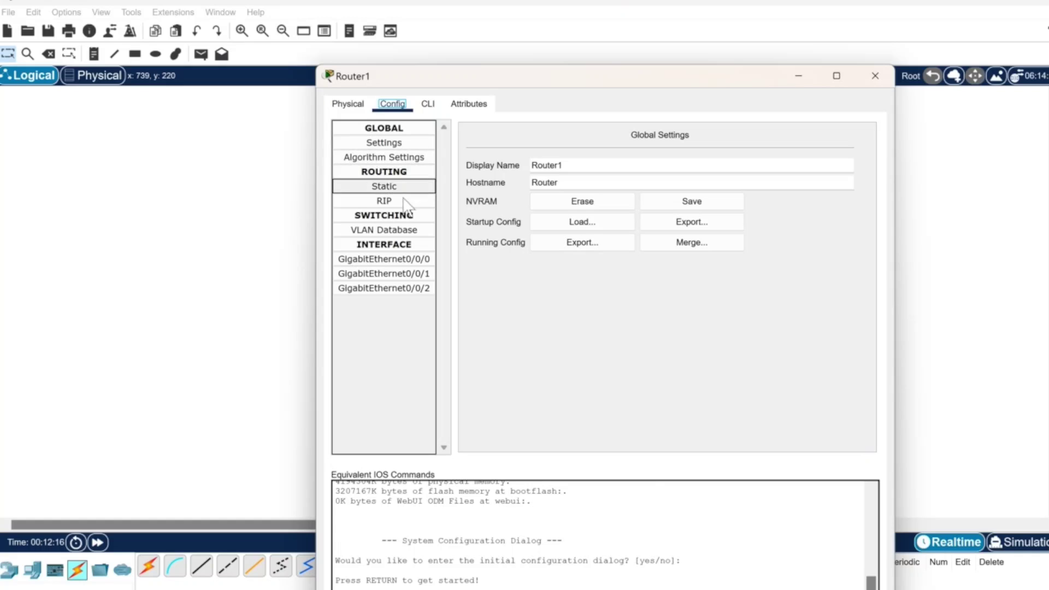
left_click(427, 260)
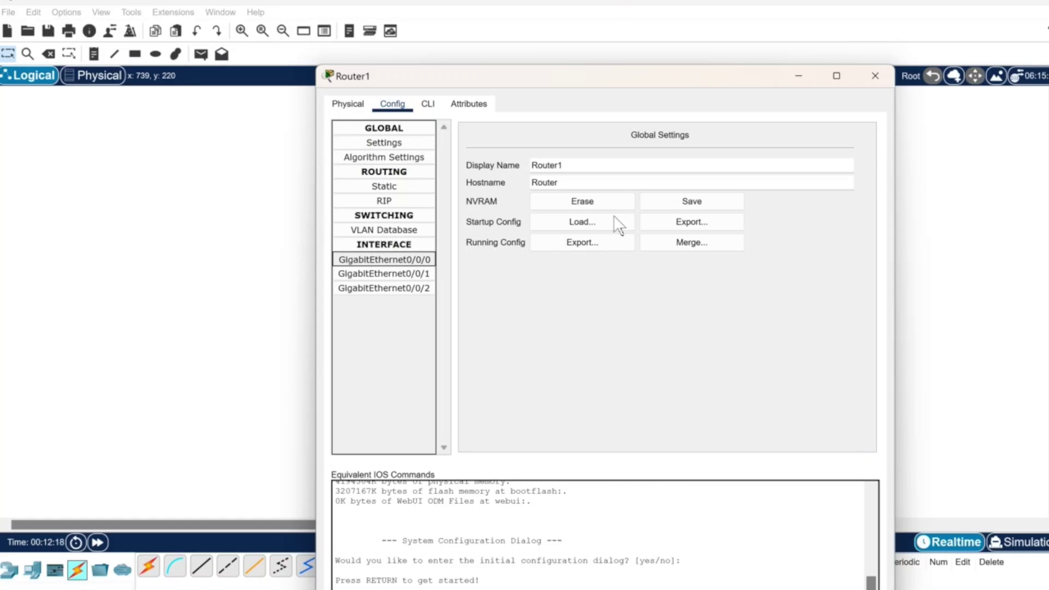
left_click(854, 148)
left_click(804, 221)
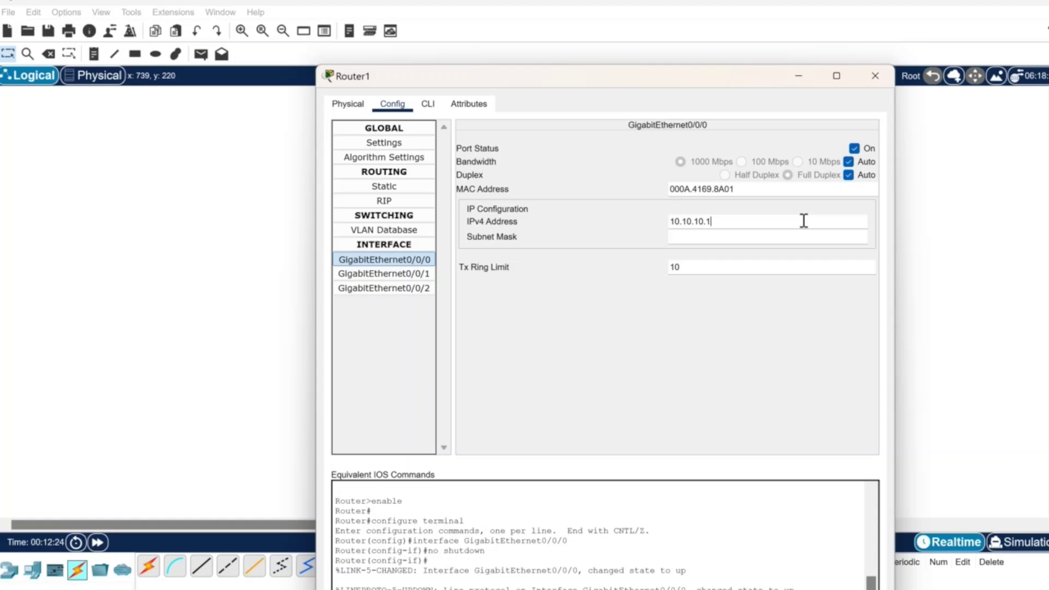
left_click(813, 237)
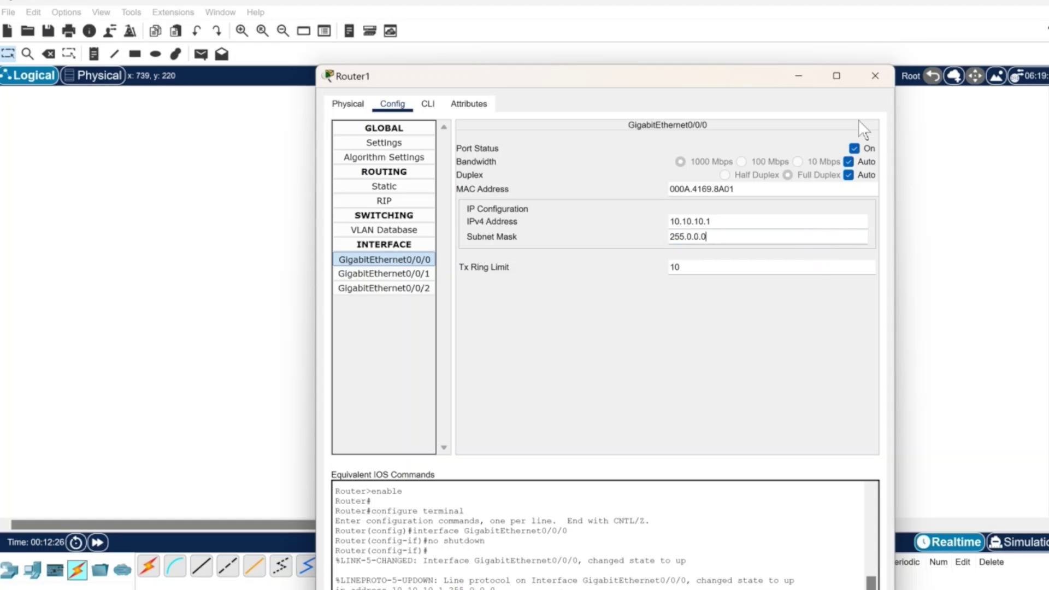
left_click(875, 76)
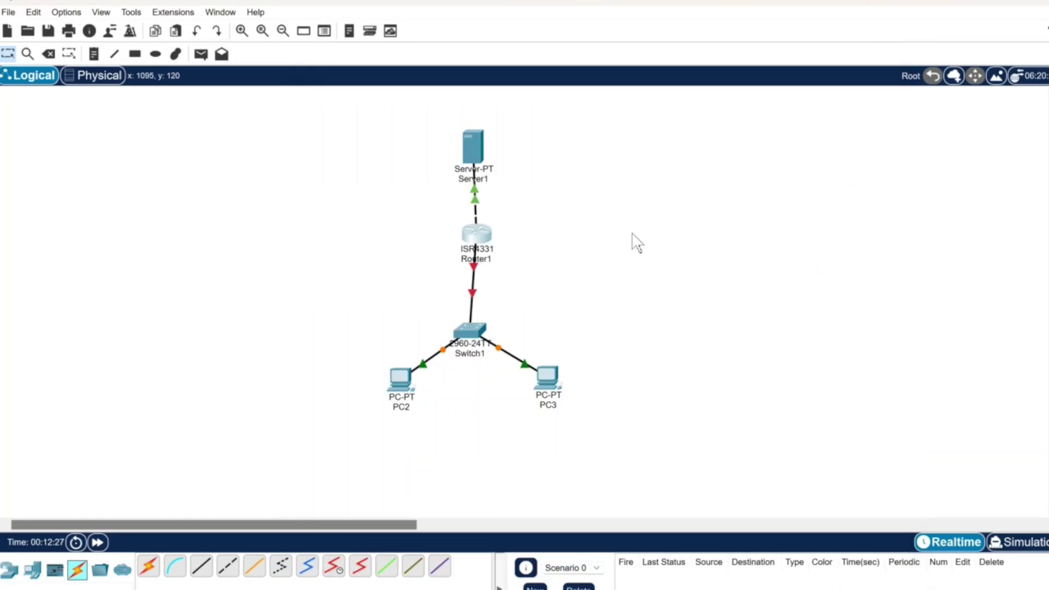
Turn on Router1's GigabitEthernet0/0/1 with IP 192.168.0.1, mask 255.255.255.0.
left_click(480, 232)
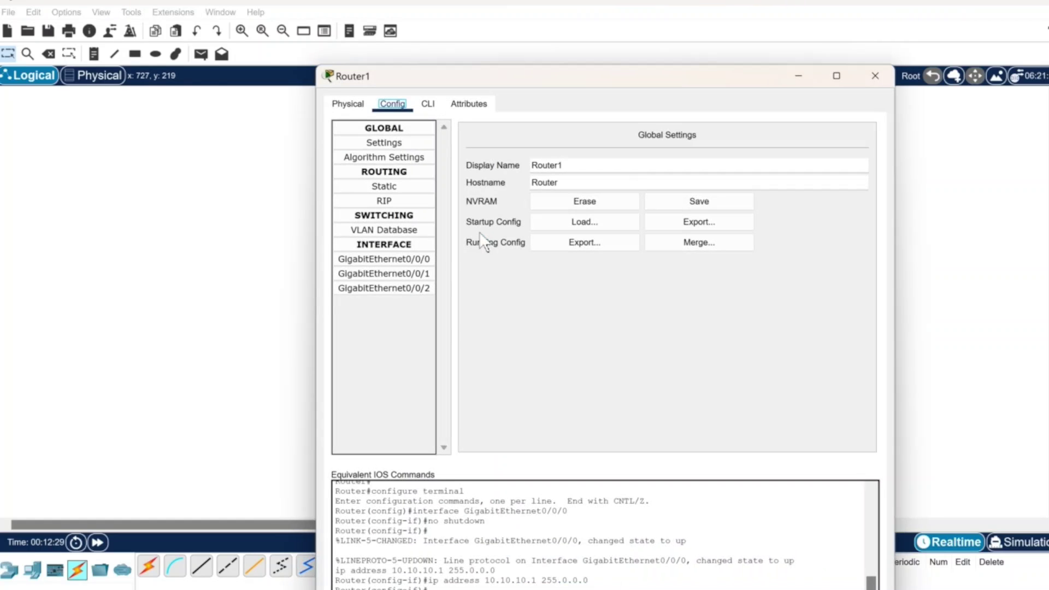
left_click(424, 274)
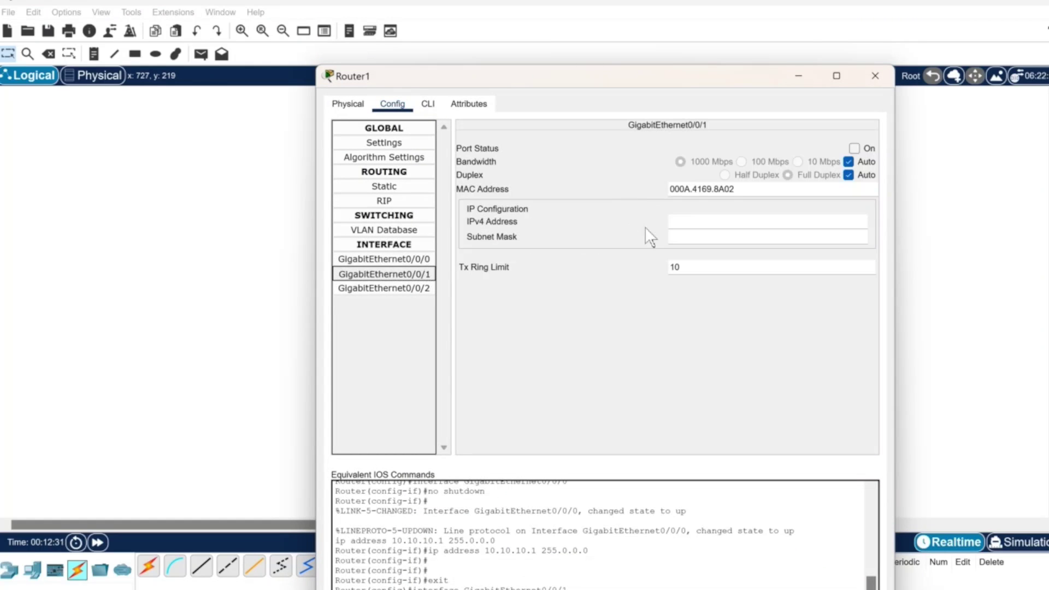
left_click(758, 222)
left_click(854, 148)
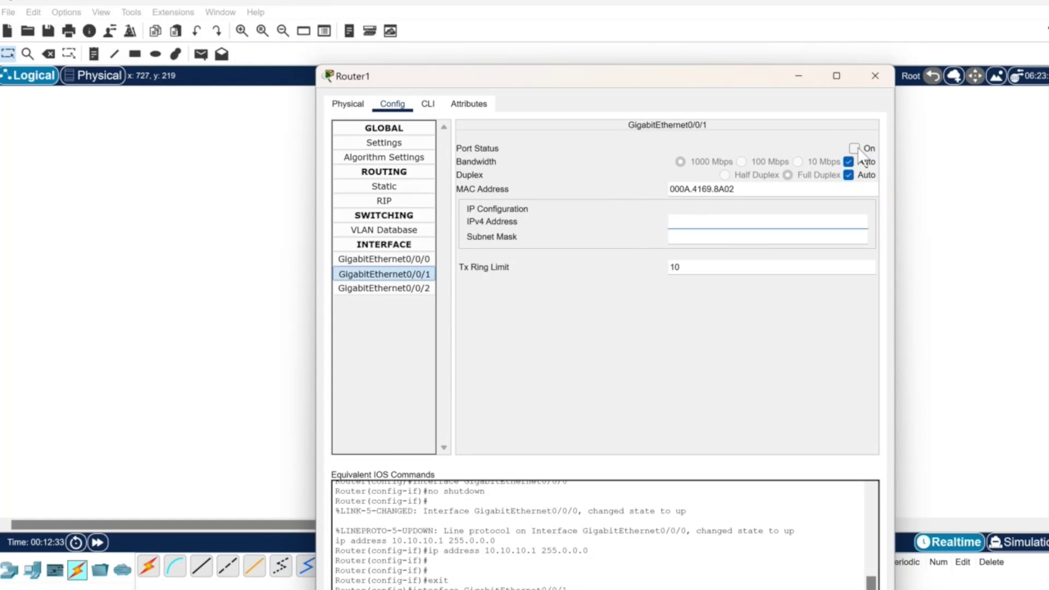
left_click(797, 237)
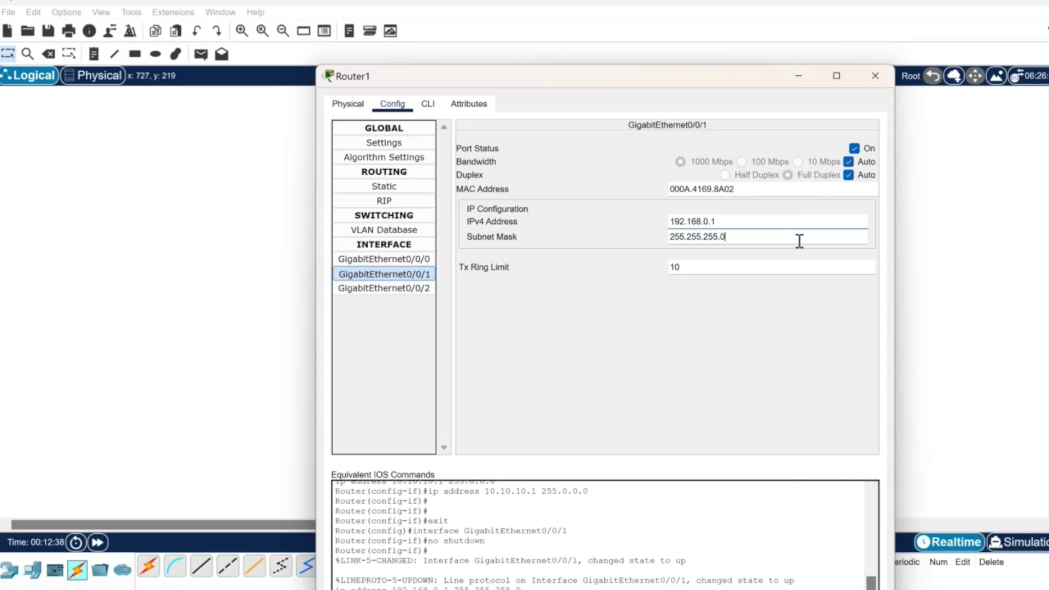
left_click(874, 75)
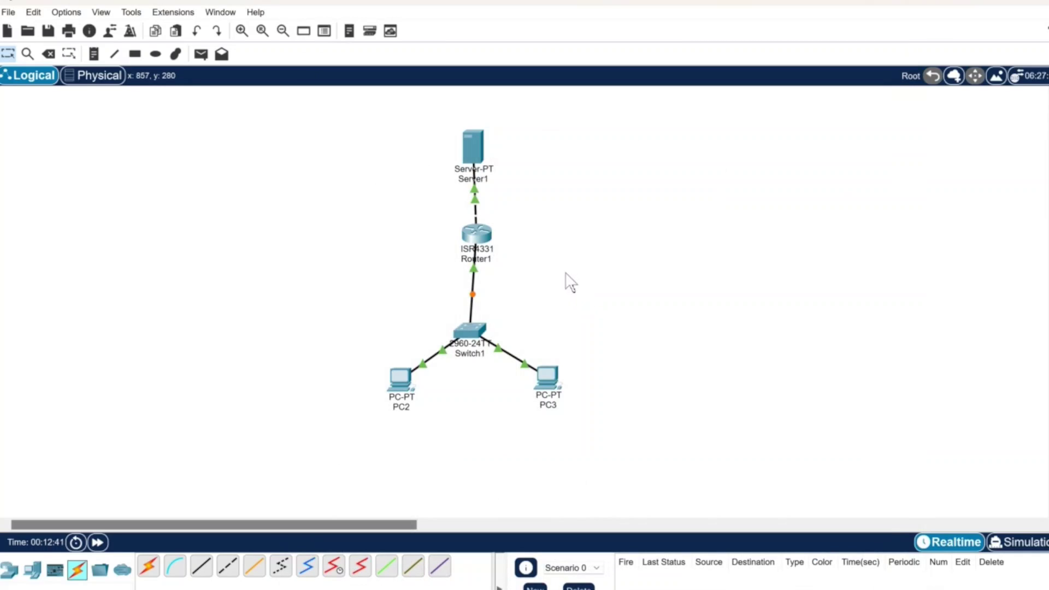
Give PC2 IP 192.168.0.2, mask 255.255.255.0 and gateway 192.168.0.1.
left_click(393, 383)
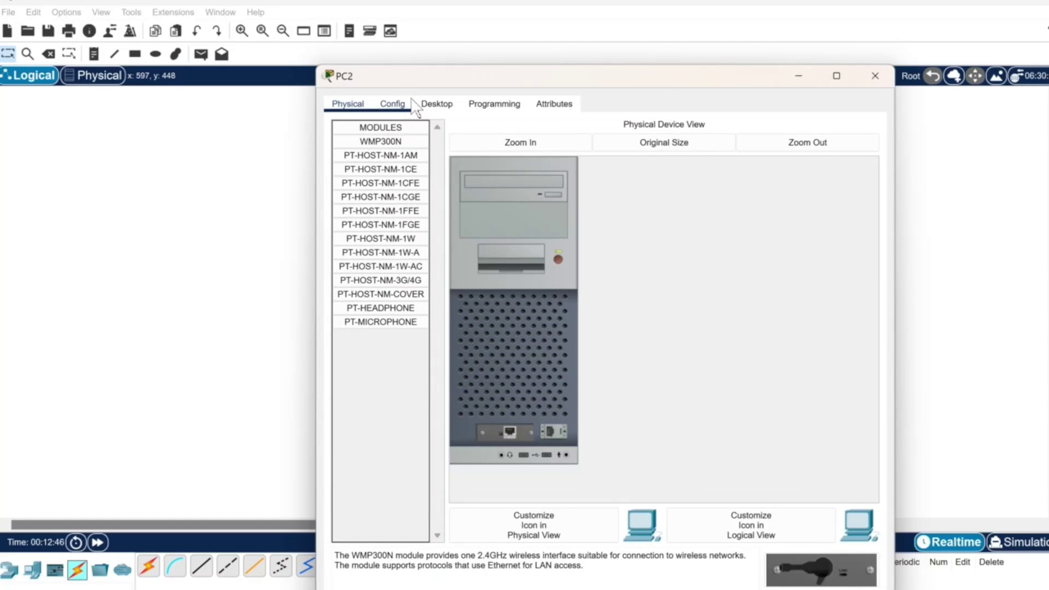
left_click(436, 104)
left_click(382, 151)
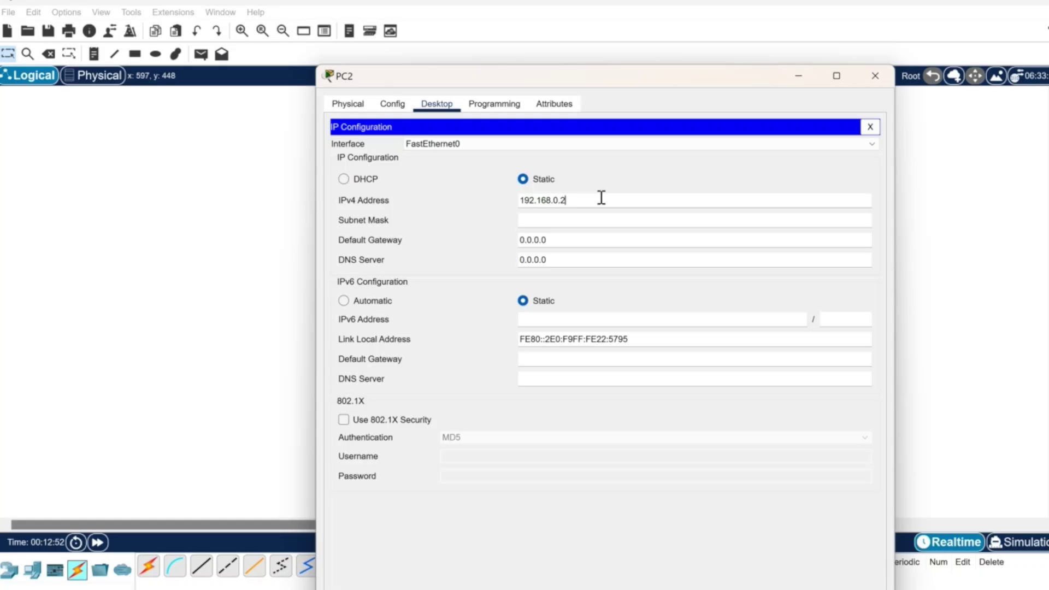
left_click(594, 220)
double_click(522, 240)
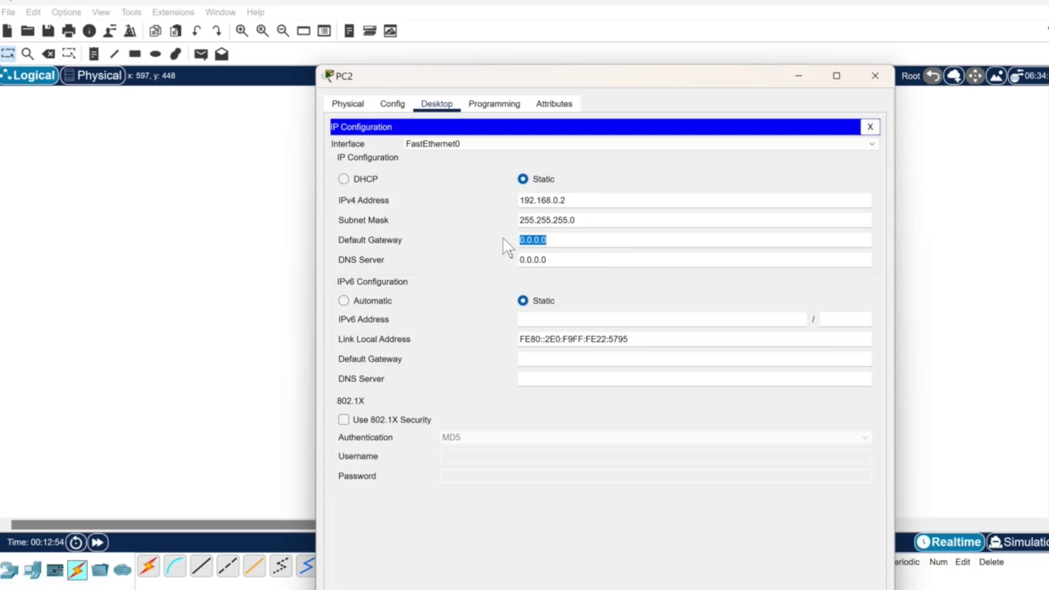
type("192.168.0.1")
left_click(874, 77)
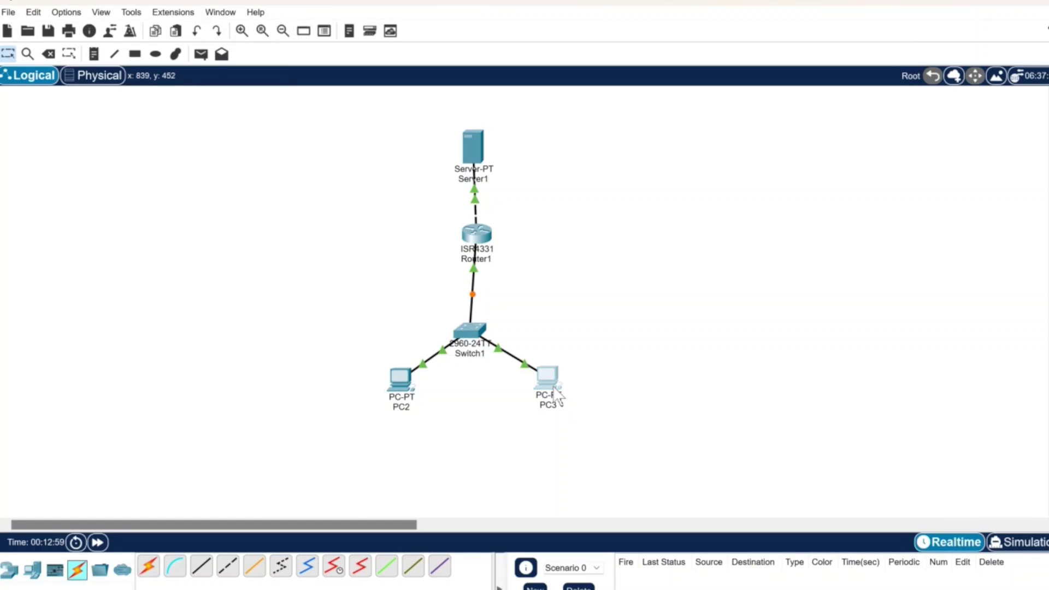
Give PC3 IP 192.168.0.3, mask 255.255.255.0 and gateway 192.168.0.1.
left_click(554, 389)
left_click(436, 104)
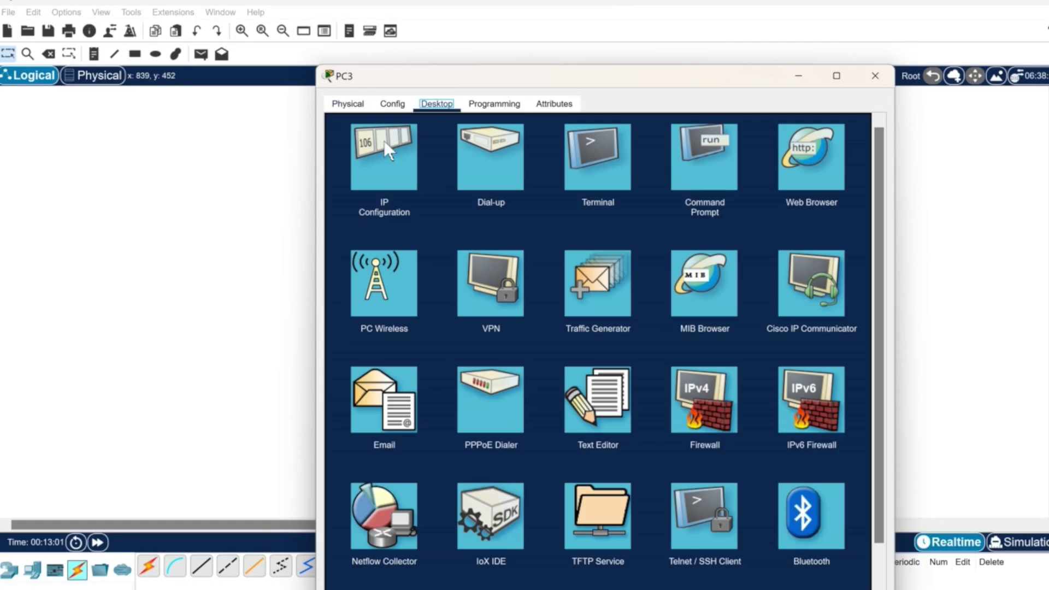
left_click(370, 158)
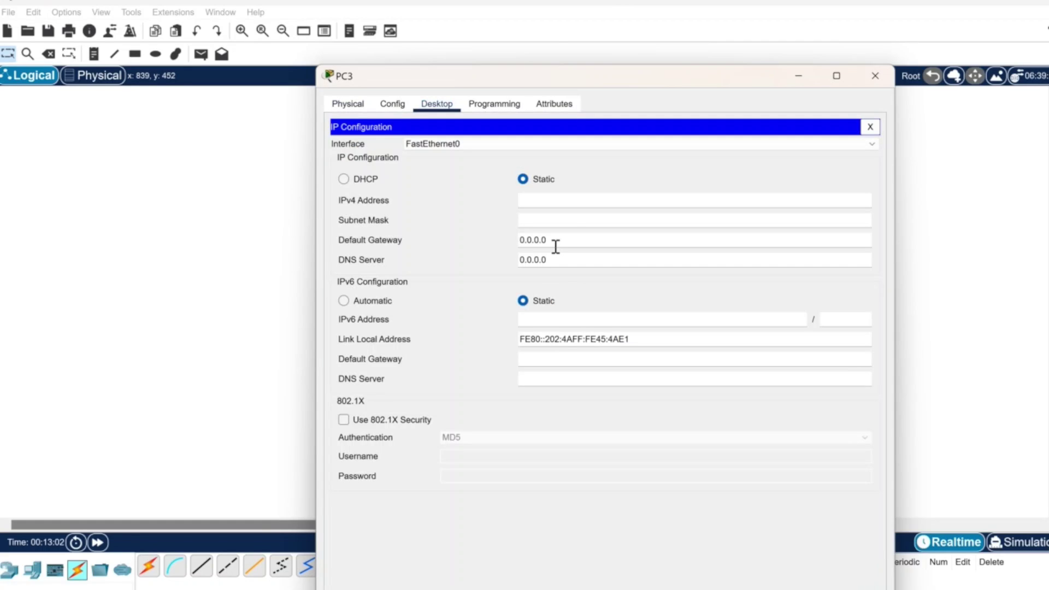
left_click(571, 218)
left_click_drag(552, 240, 510, 241)
type("192.168.0.1")
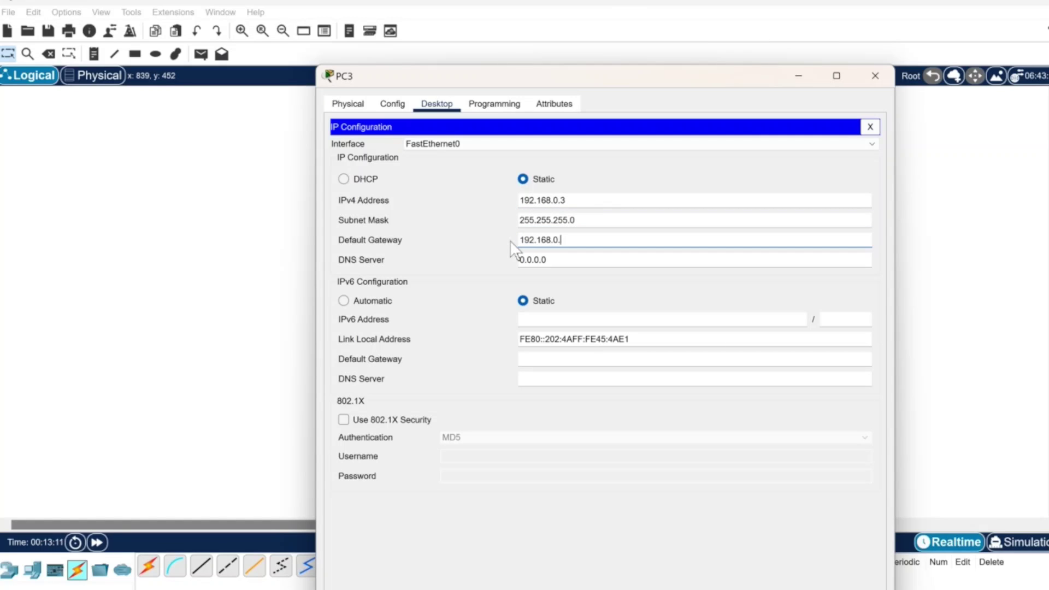
left_click(864, 77)
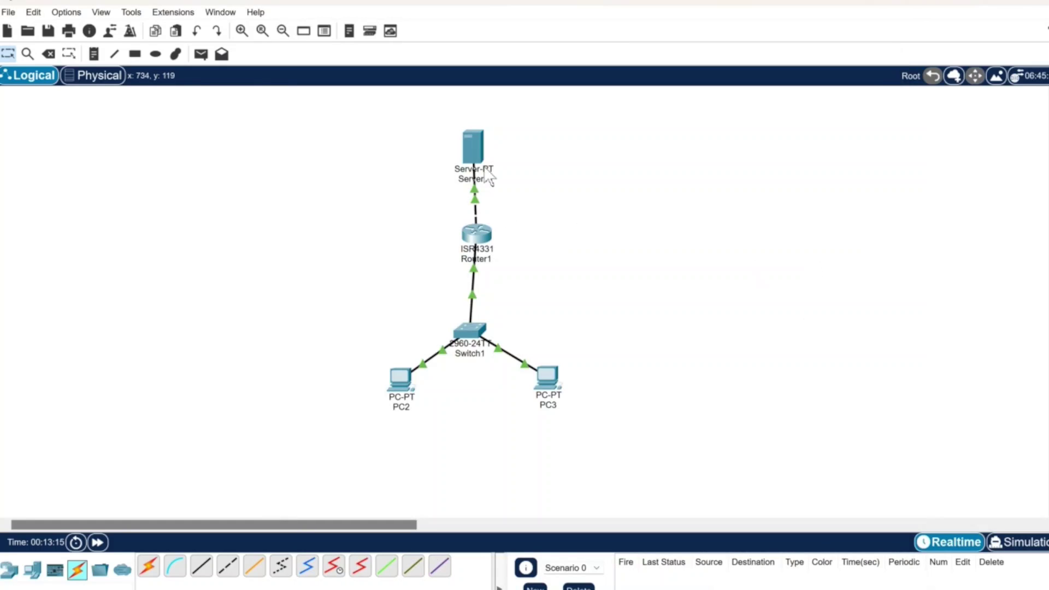
Set Server1's IP to 10.10.10.2, mask 255.0.0.0, gateway 10.10.10.1.
left_click(473, 147)
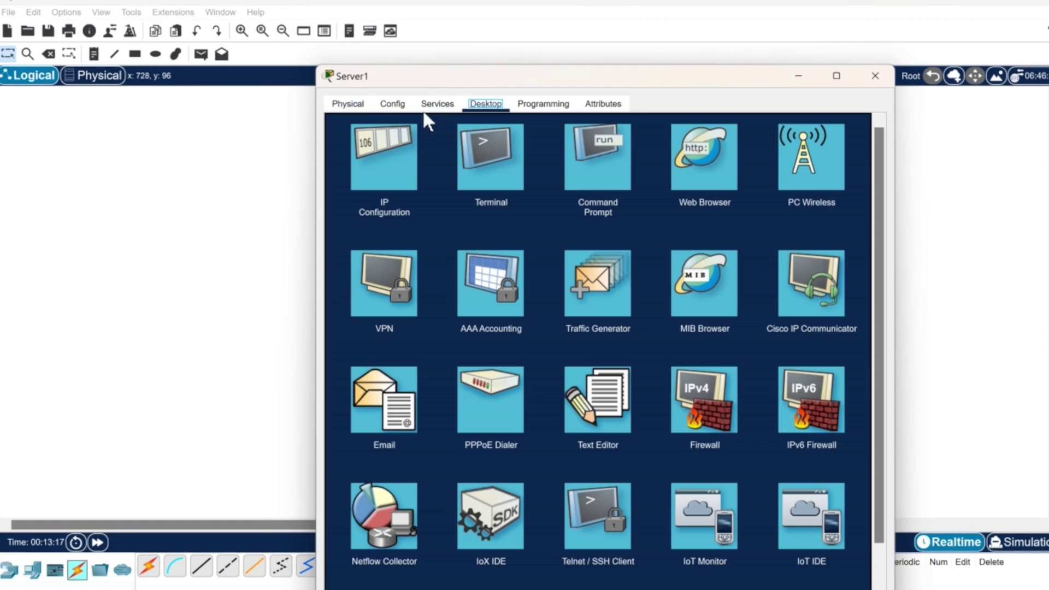
left_click(390, 144)
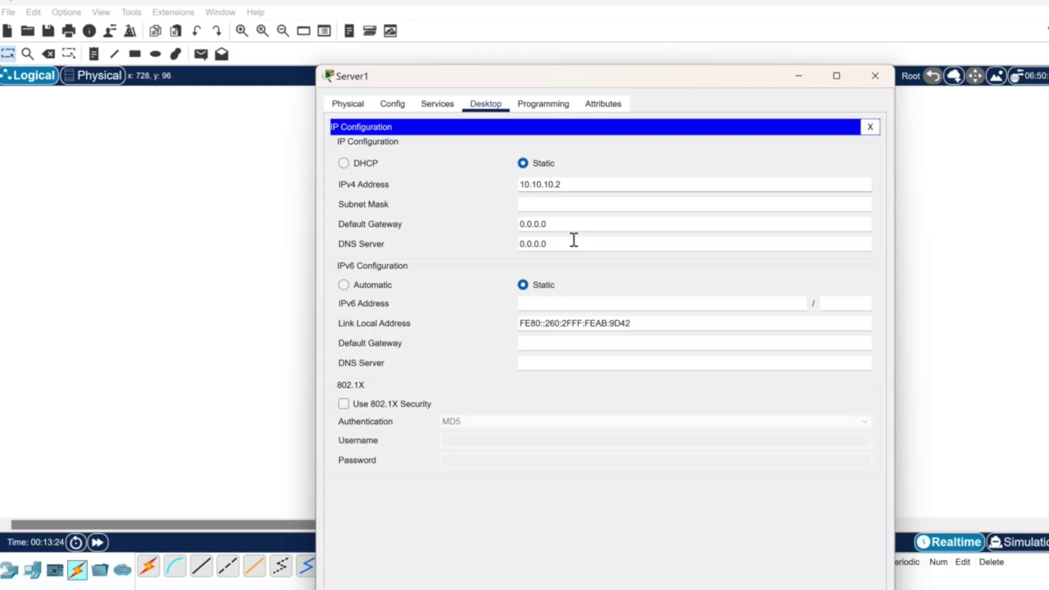
left_click(573, 206)
left_click(573, 224)
key("ctrl+a")
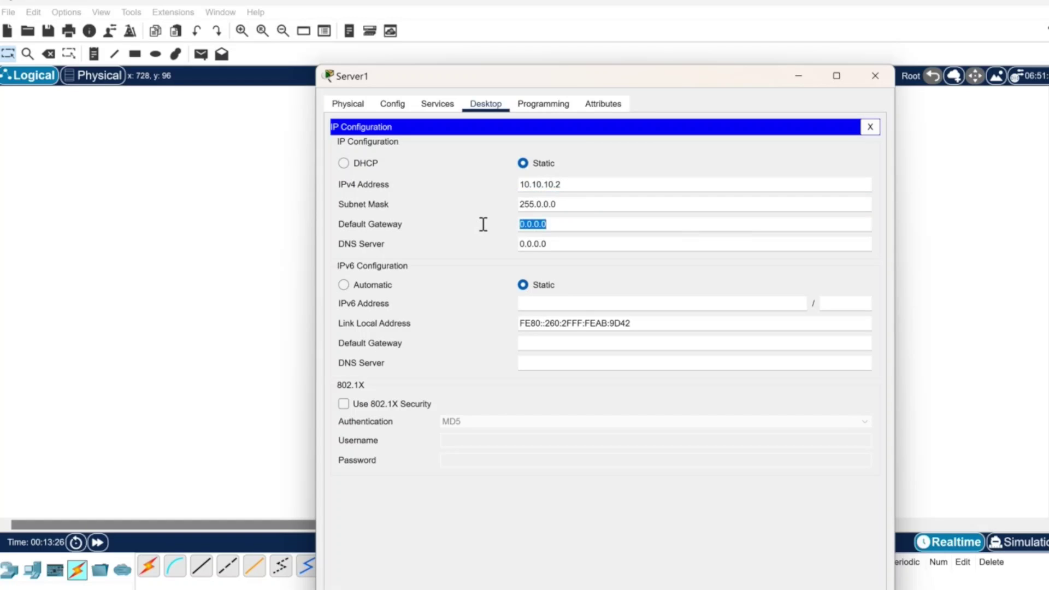
type("10.10.10.1")
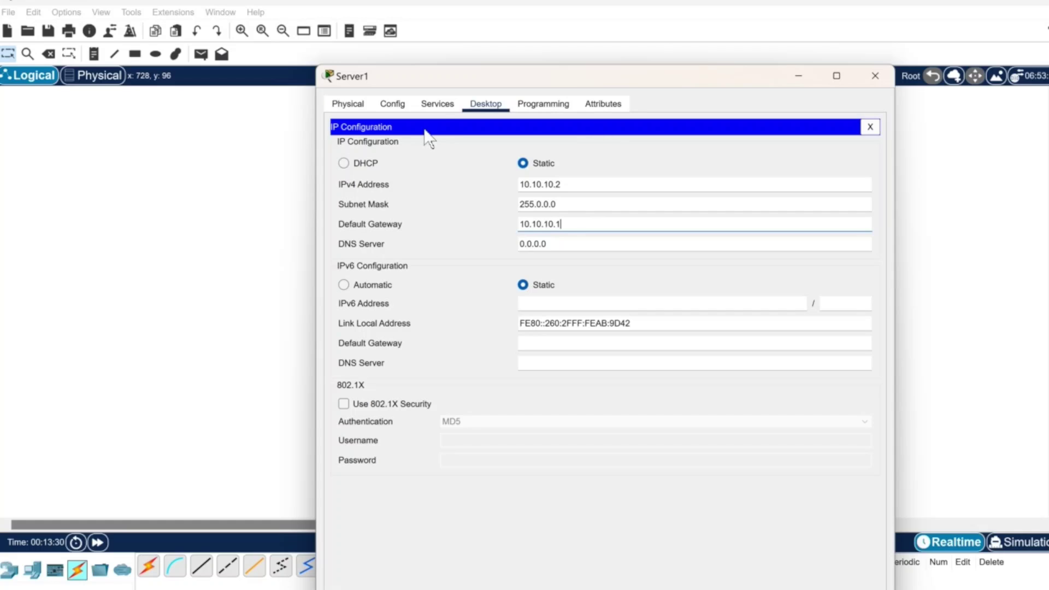
Rename the server's display name from Server1 to 'FTP server'.
left_click(392, 104)
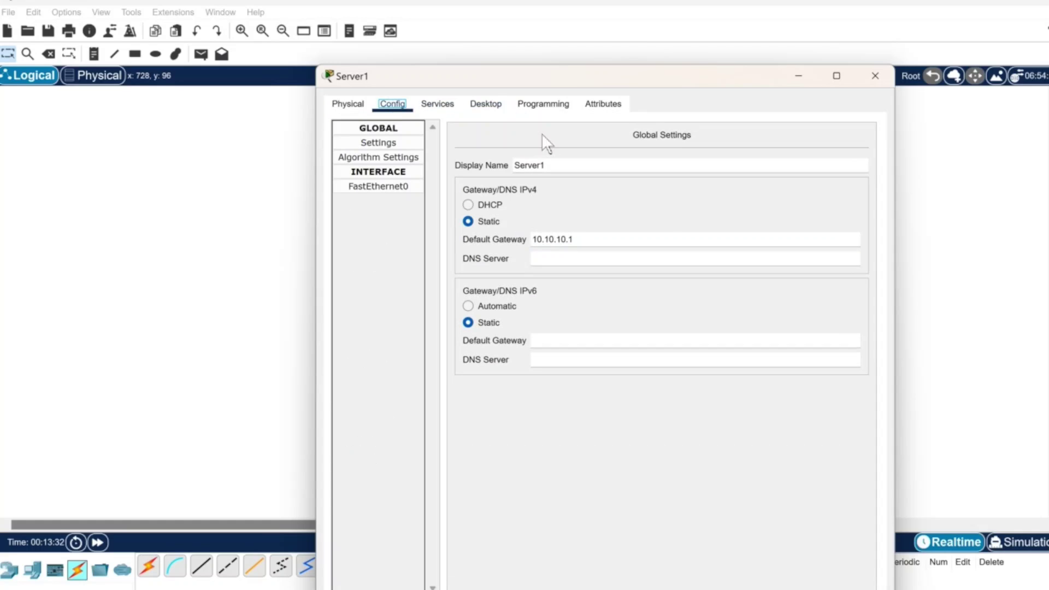
left_click_drag(546, 165, 475, 158)
type("F")
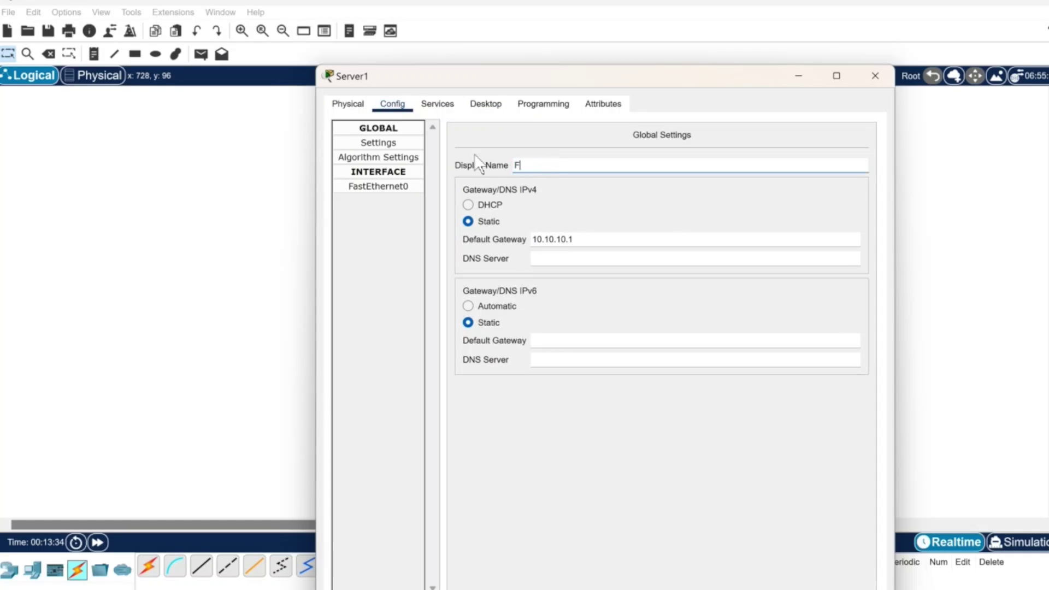
type("TP server")
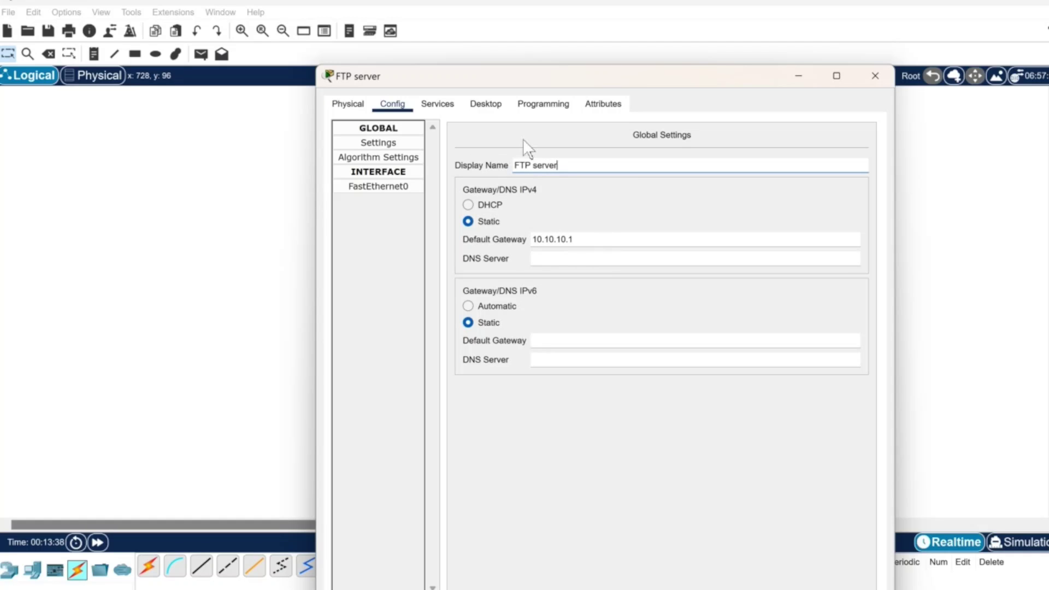
left_click(500, 114)
left_click(438, 104)
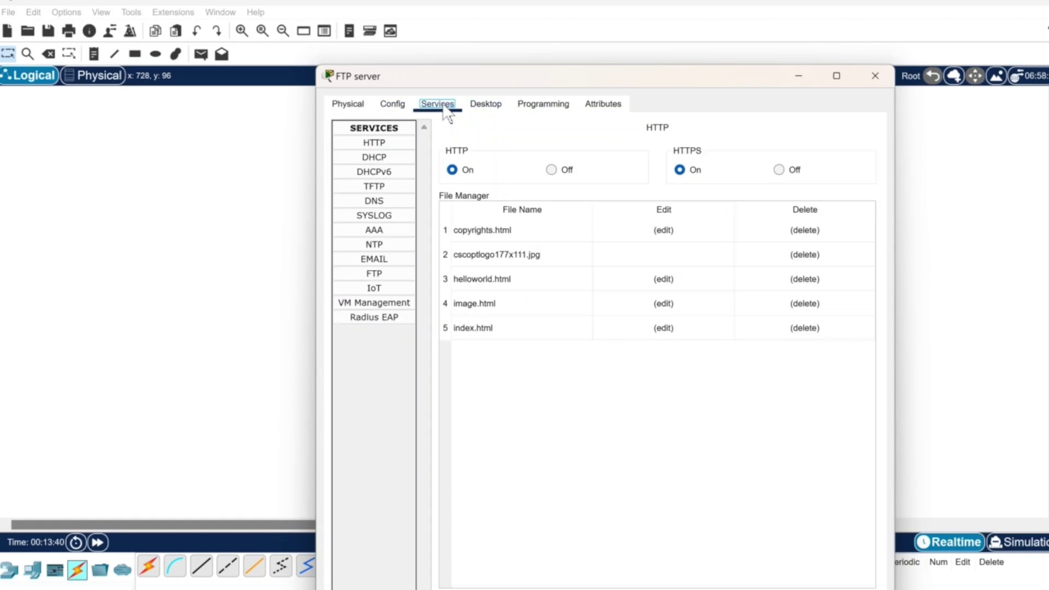
Save the existing FTP user with full Write, Read, Delete, Rename and List permissions.
left_click(407, 276)
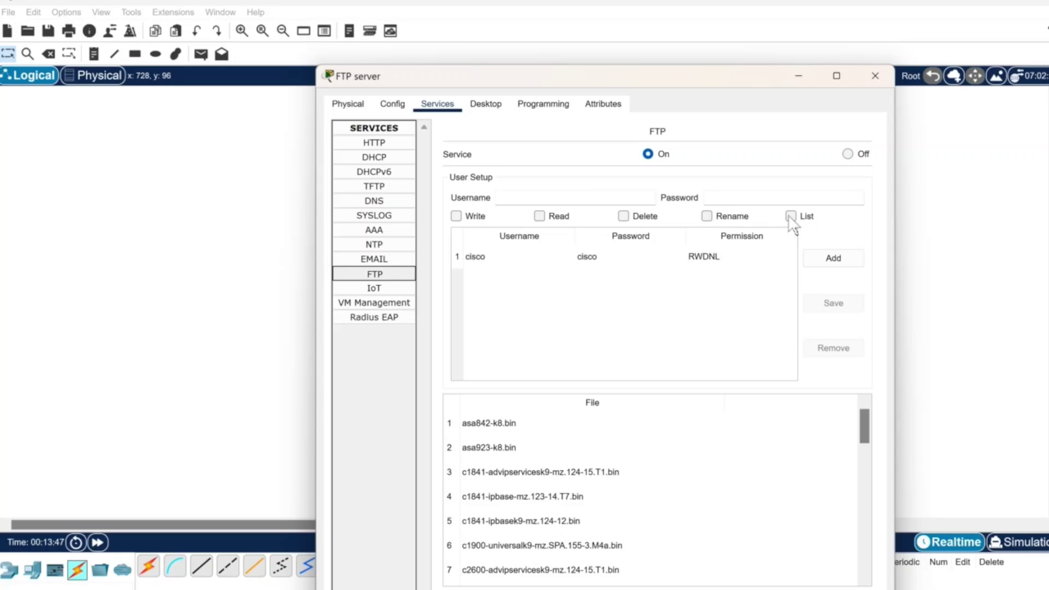
left_click(572, 255)
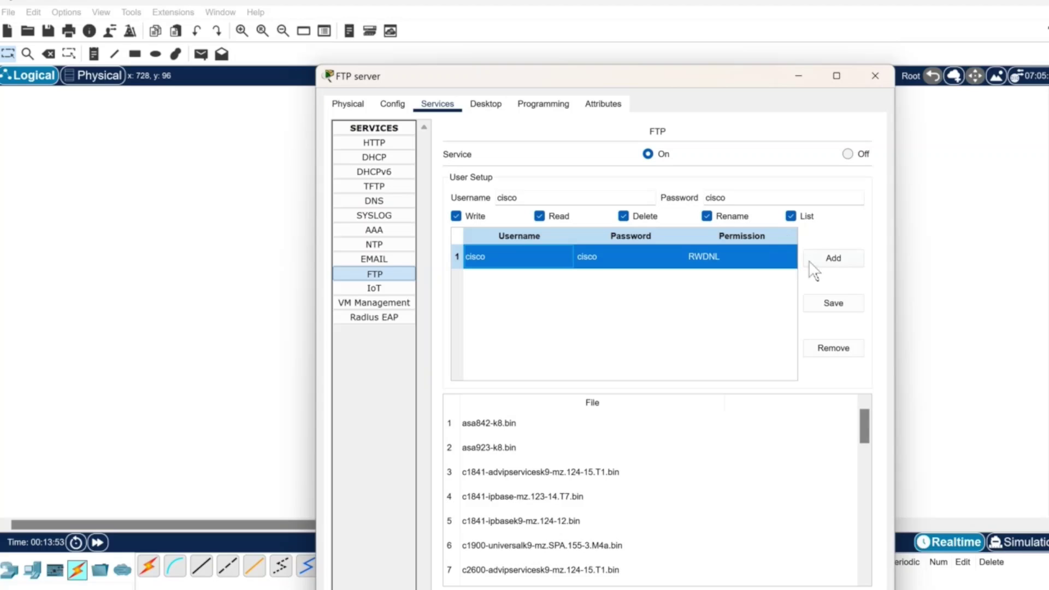
left_click(832, 303)
left_click(875, 76)
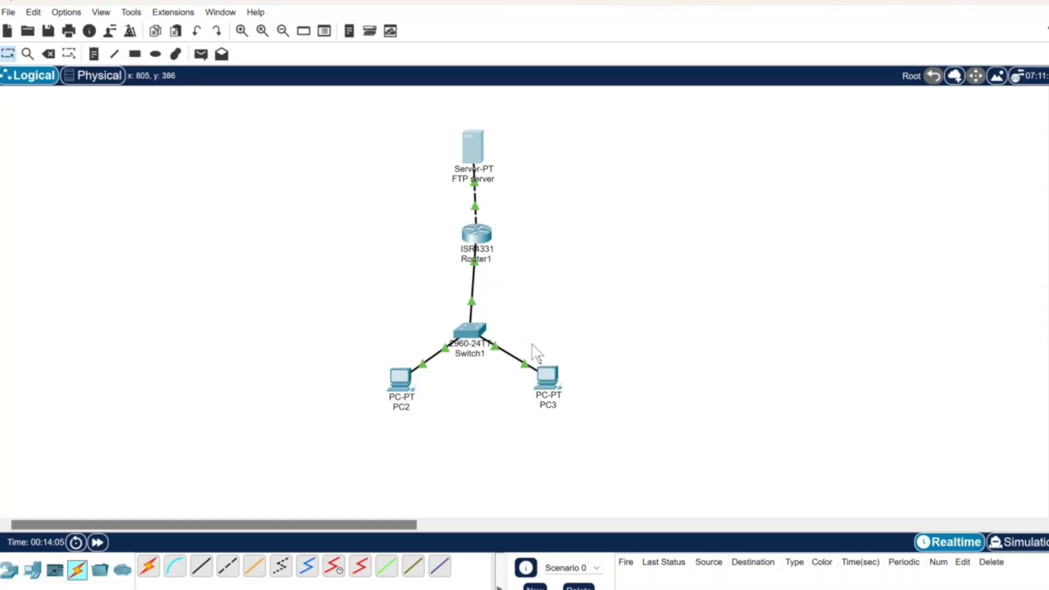
In PC2's Text Editor, write 'Hello world from PC2' and choose to save it.
left_click(406, 402)
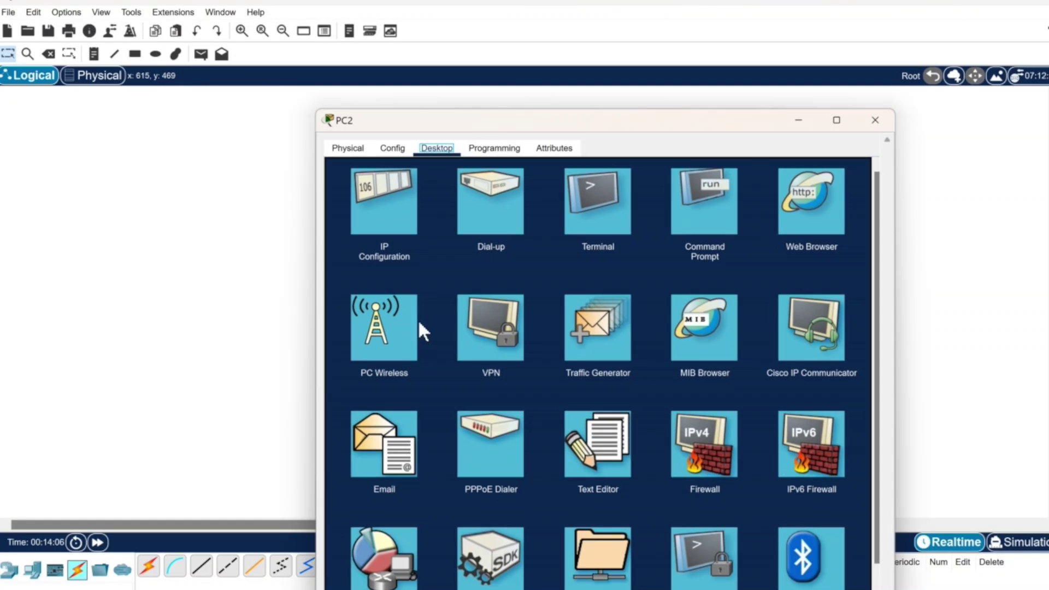
left_click_drag(524, 117, 716, 100)
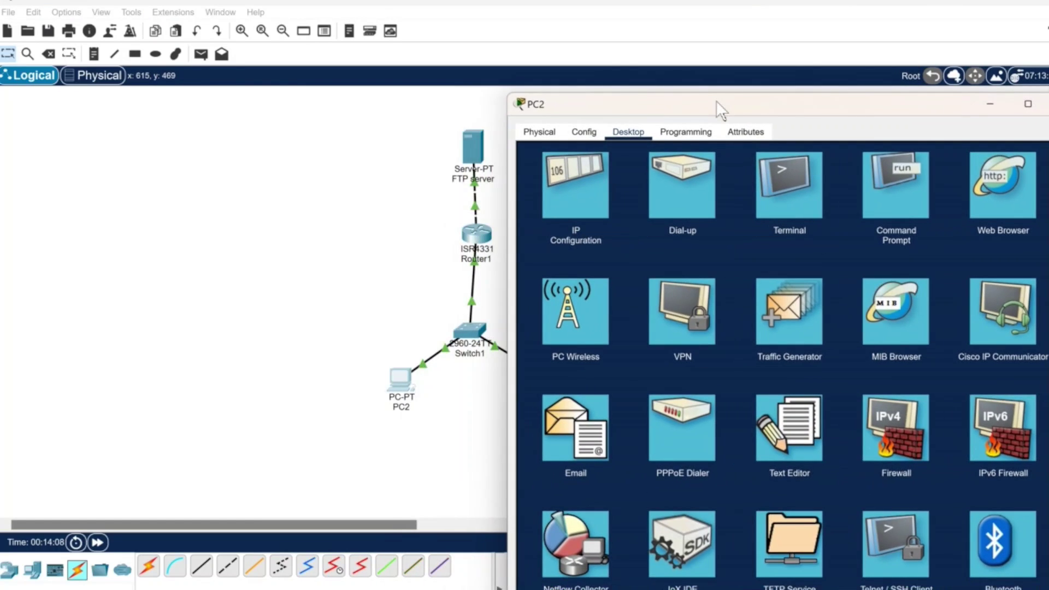
left_click(794, 454)
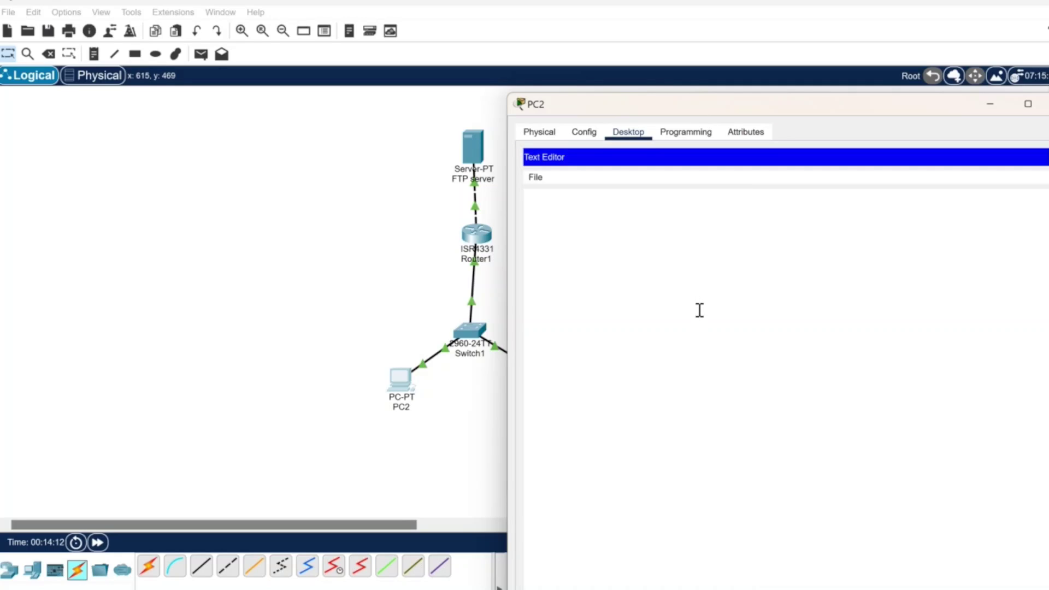
type("Hello world from PC2")
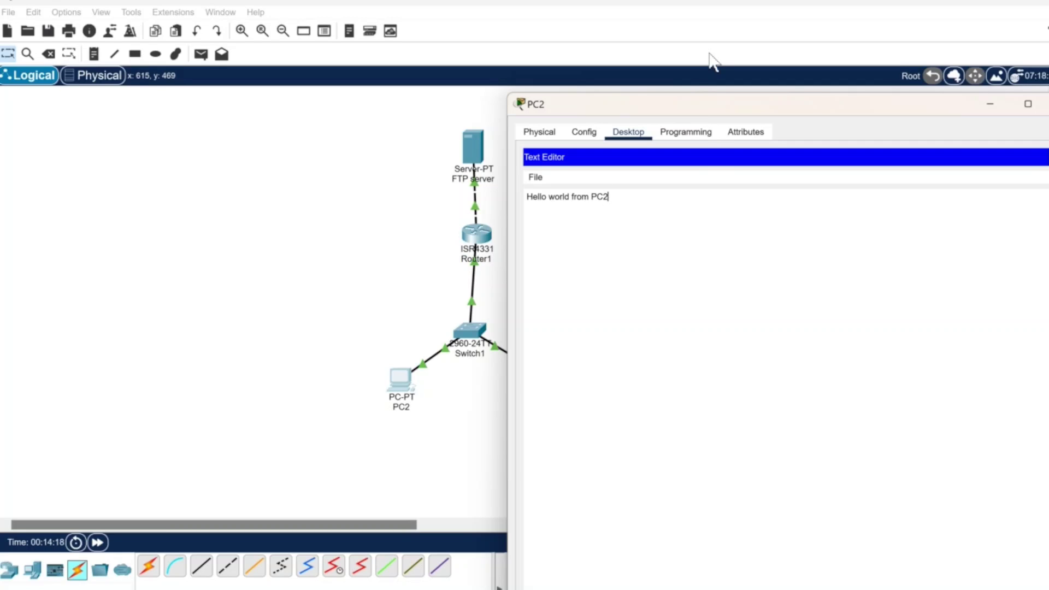
left_click(1046, 157)
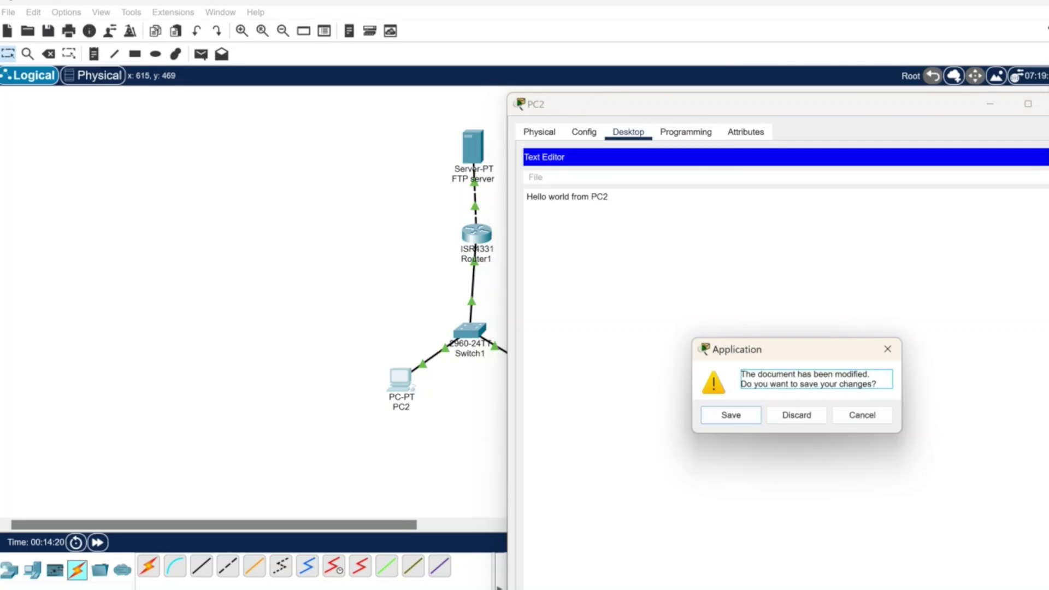
left_click(732, 415)
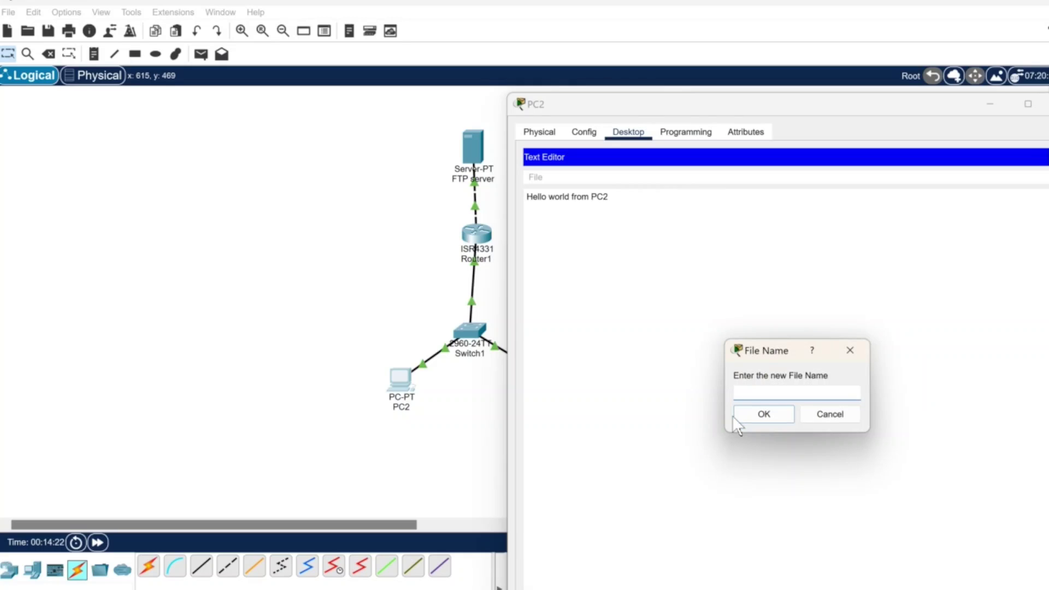
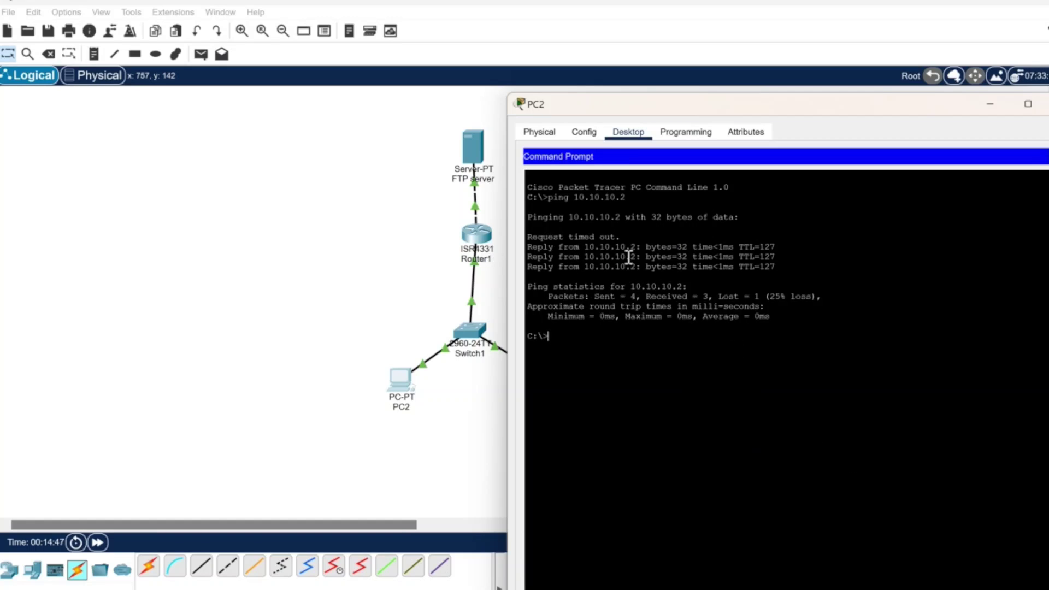
Re-ping the FTP server at 10.10.10.2 from PC2, then start an FTP connection to it.
key("Up")
key("Return")
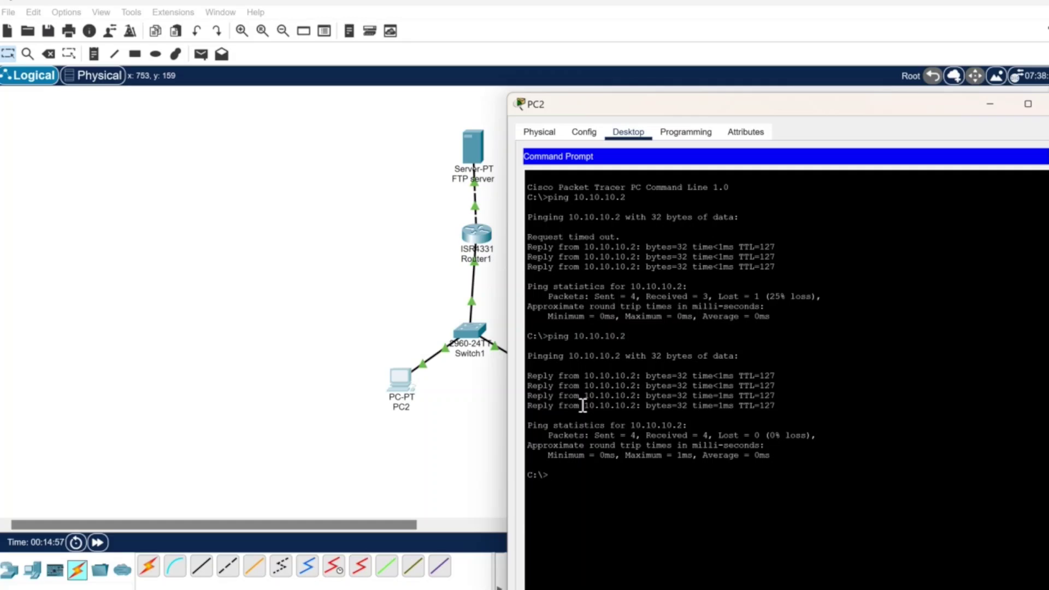
type("tp 10.10.10.2")
key("Return")
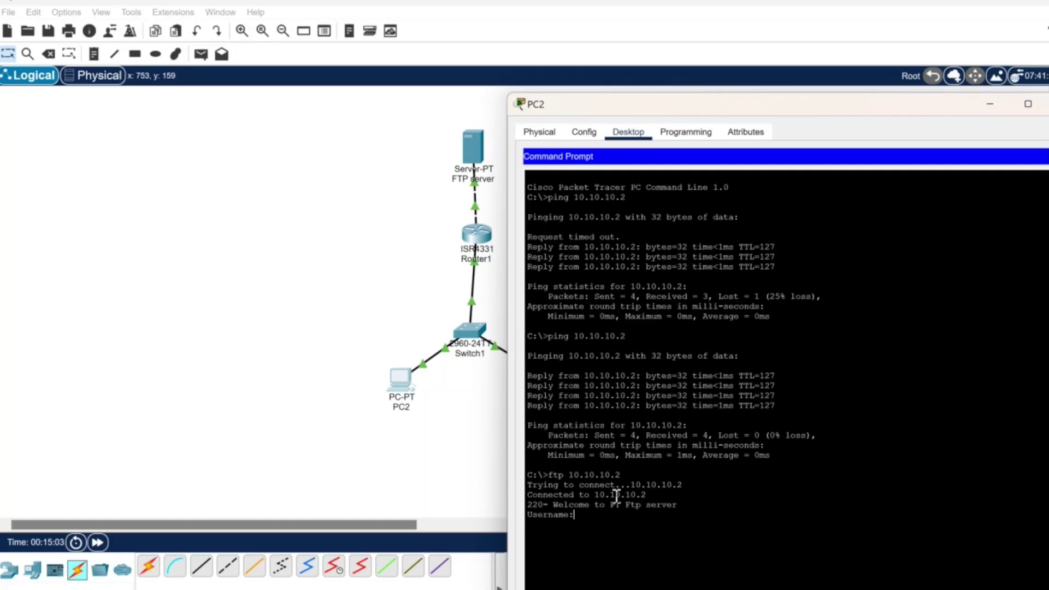
Log in with the FTP username and password, then enter put file.txt.
type("cisco")
key("Return")
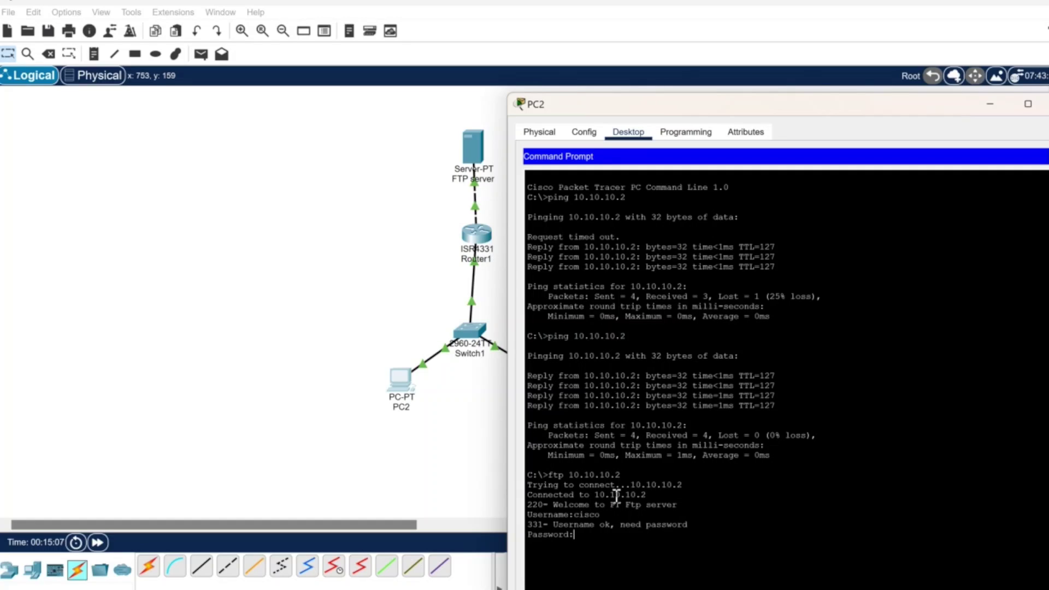
key("Return")
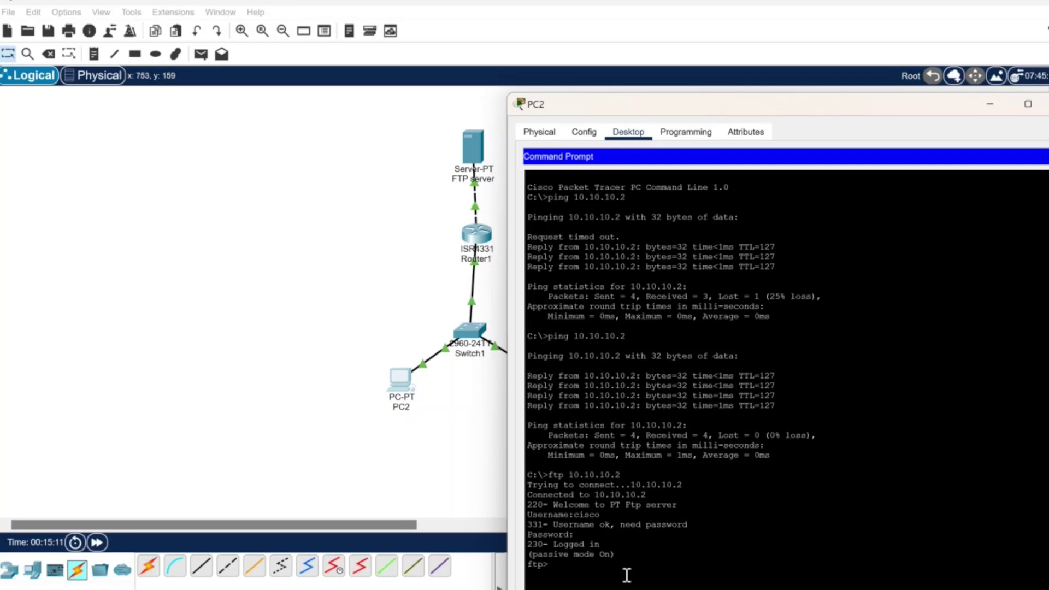
type("put file.tx")
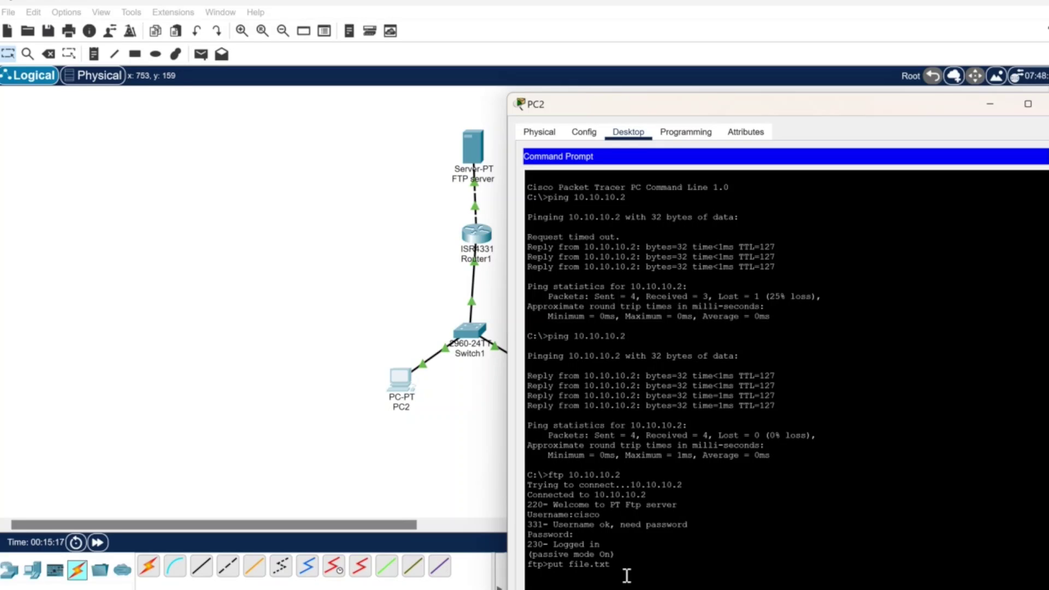
type("t")
Upload file.txt to the server and check the transfer-complete message, time and speed.
key("Return")
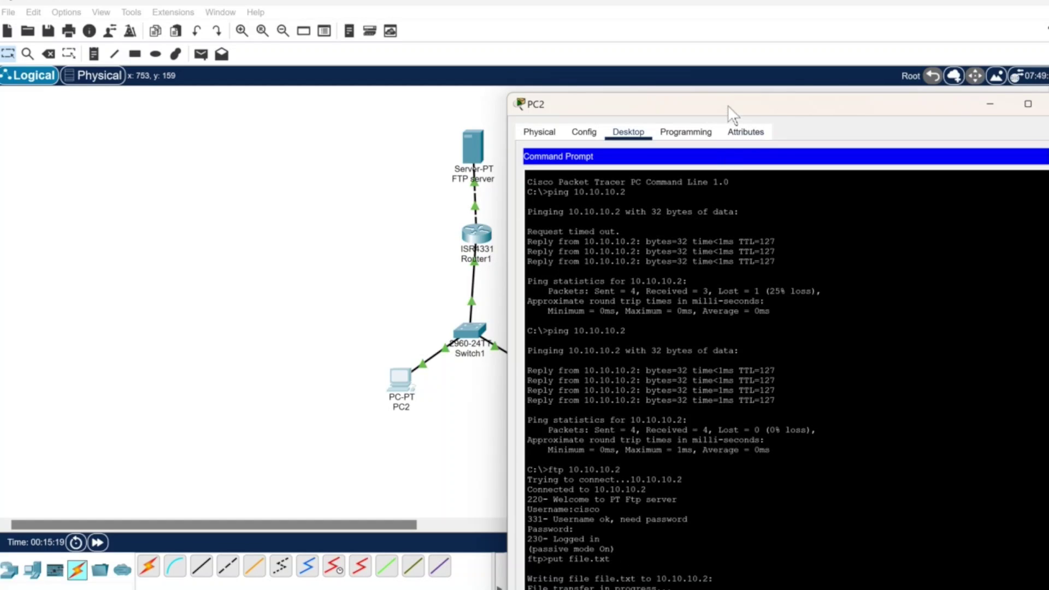
left_click_drag(731, 98, 706, 37)
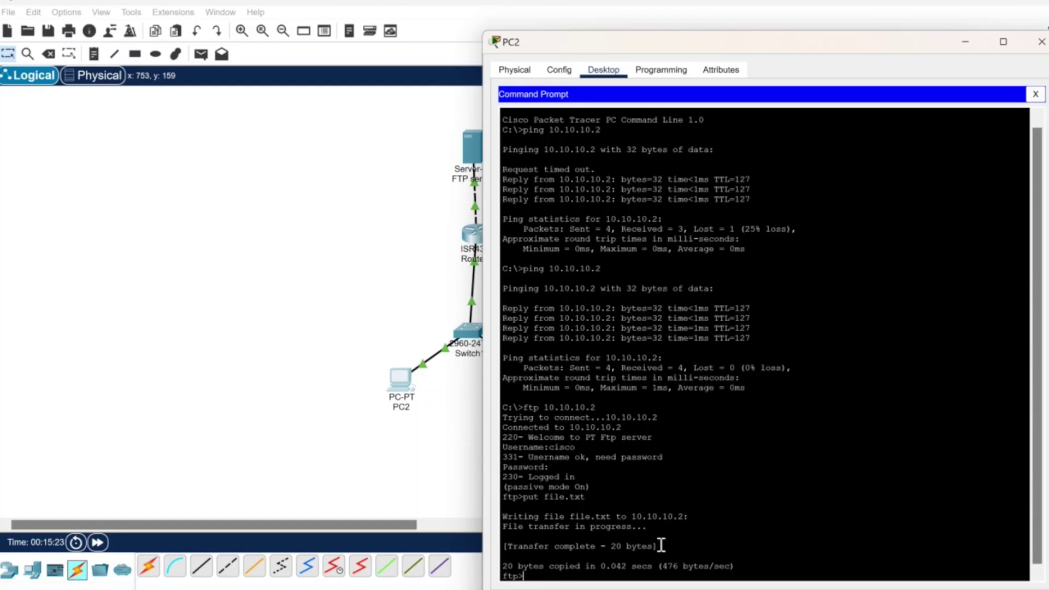
left_click_drag(519, 546, 660, 547)
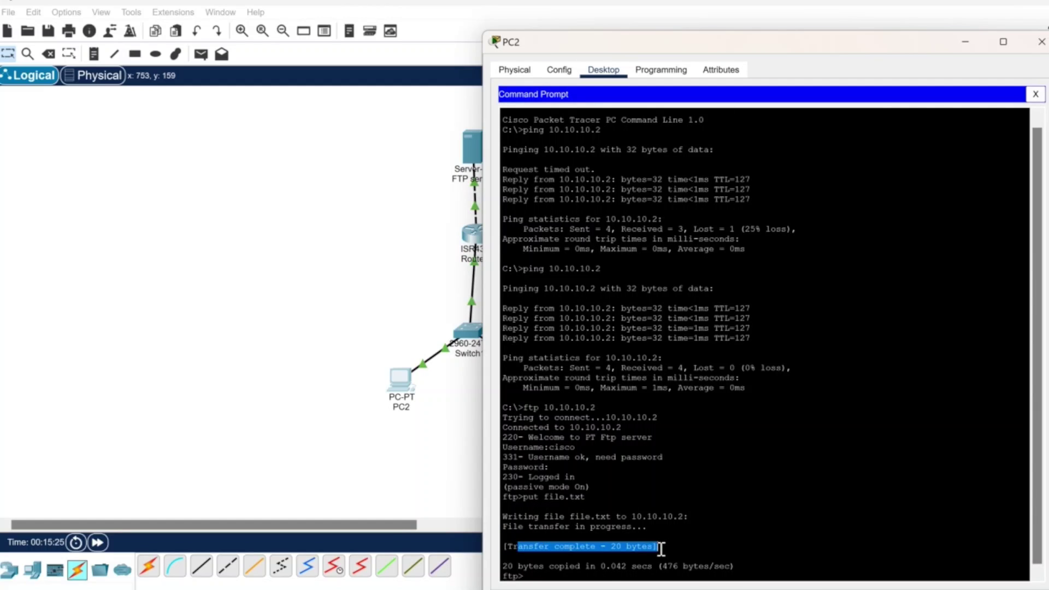
left_click_drag(575, 567, 731, 566)
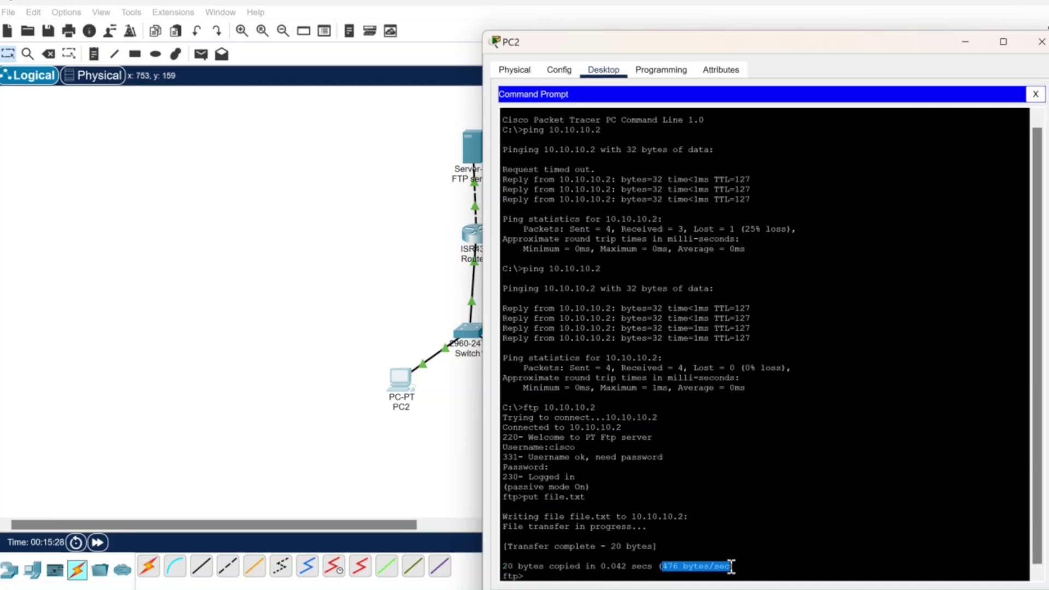
left_click(613, 573)
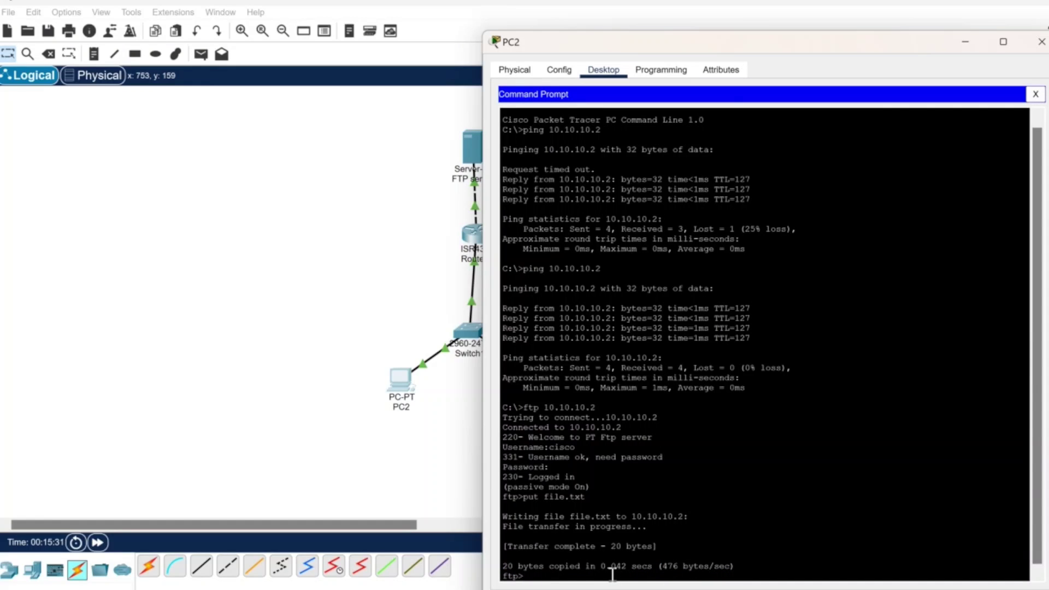
Run dir and confirm file.txt appears in the server's file listing.
type("dir")
key("Return")
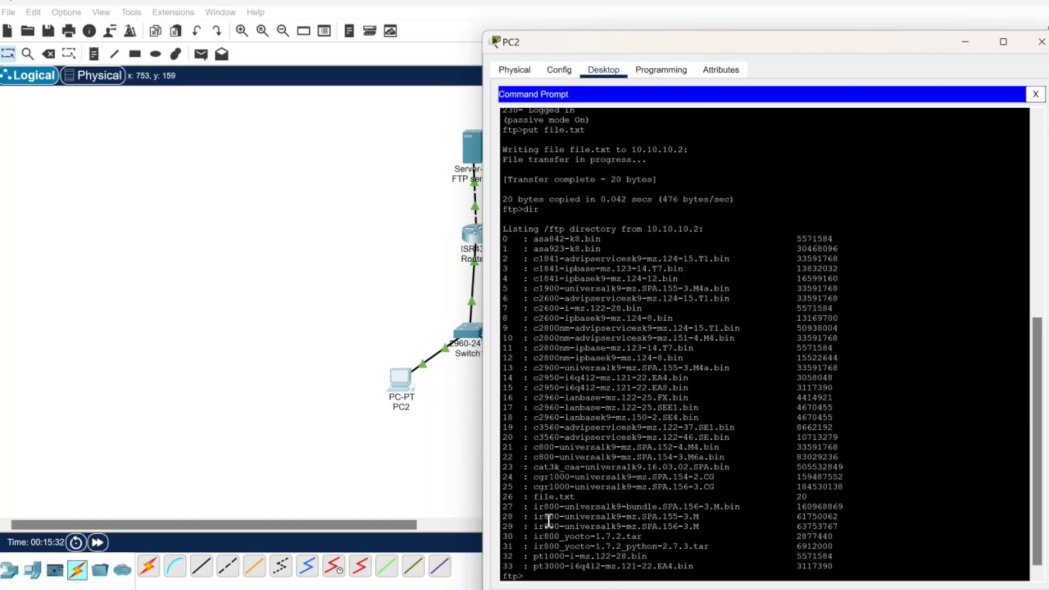
left_click_drag(524, 497, 815, 498)
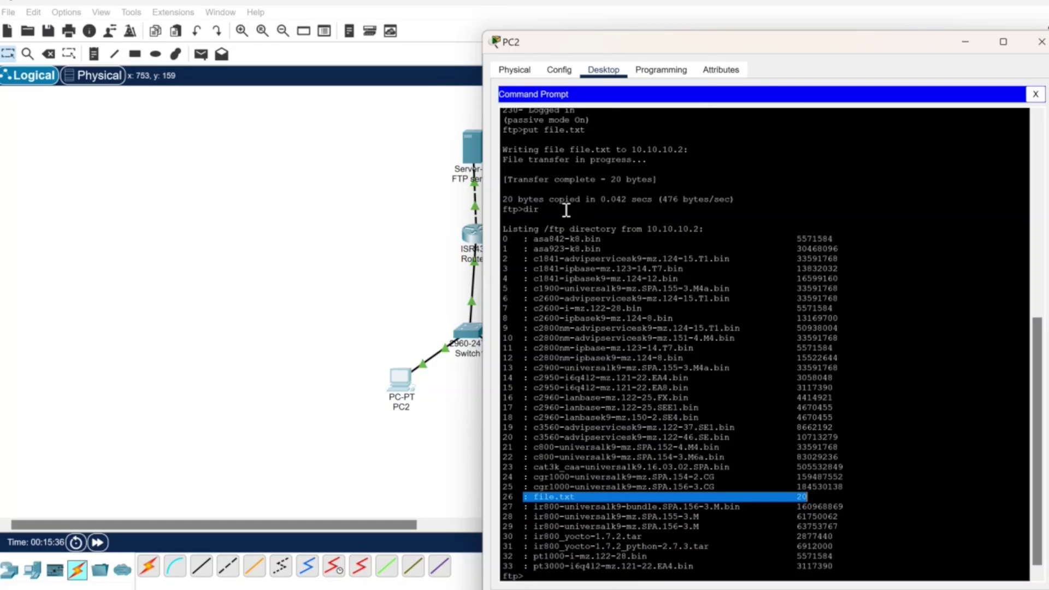
left_click_drag(503, 199, 739, 199)
left_click(662, 546)
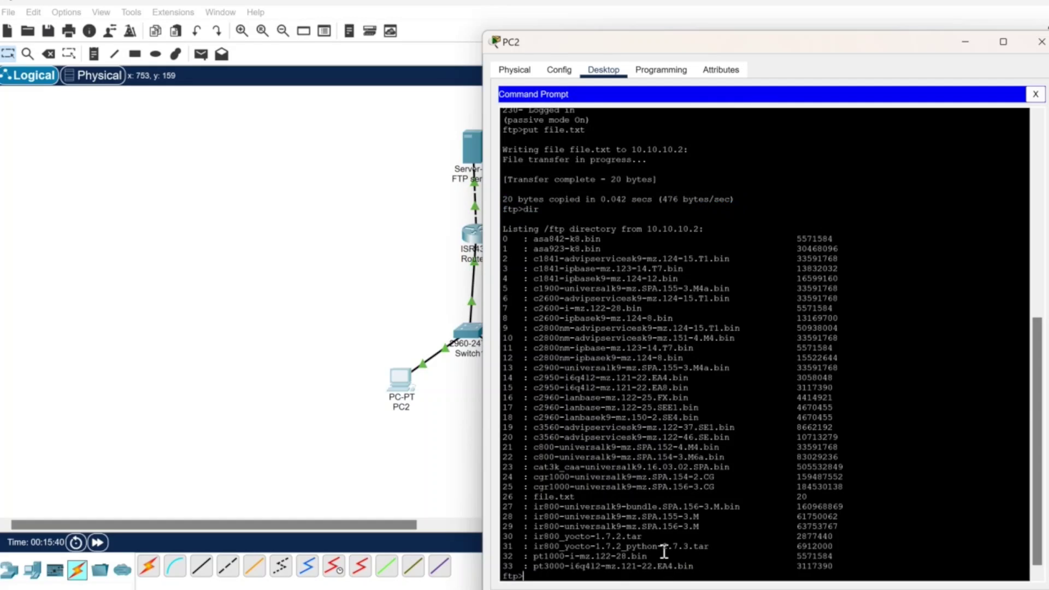
Close PC2's window and open PC3's Command Prompt.
left_click(1041, 41)
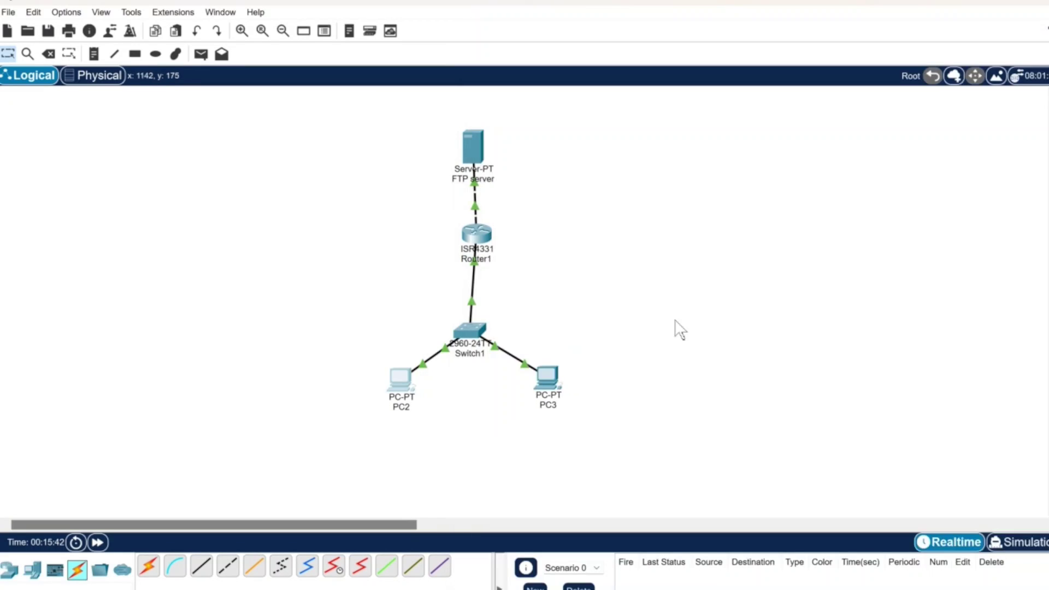
left_click(548, 376)
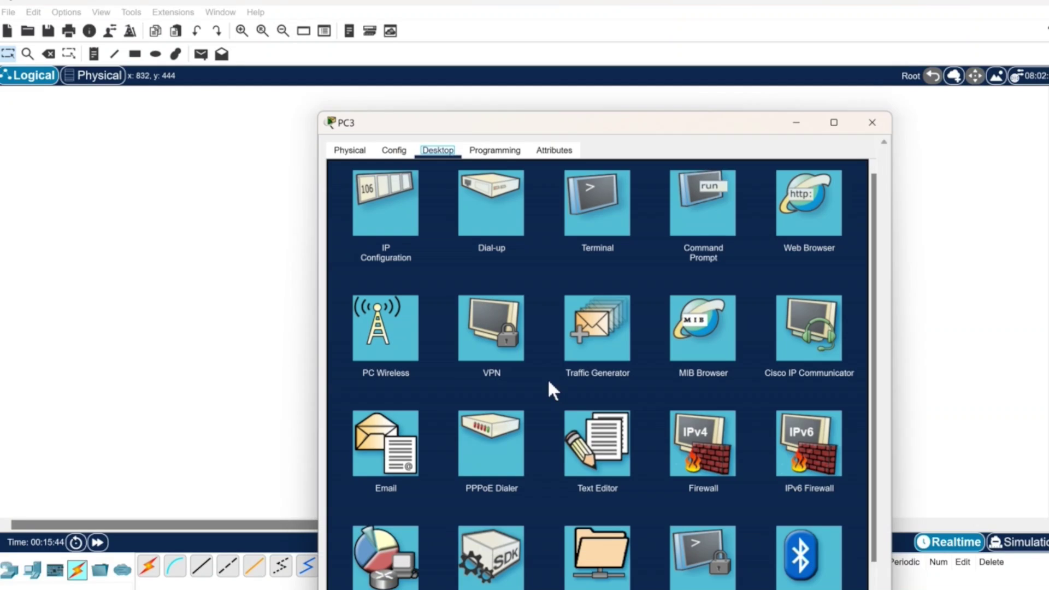
left_click(715, 204)
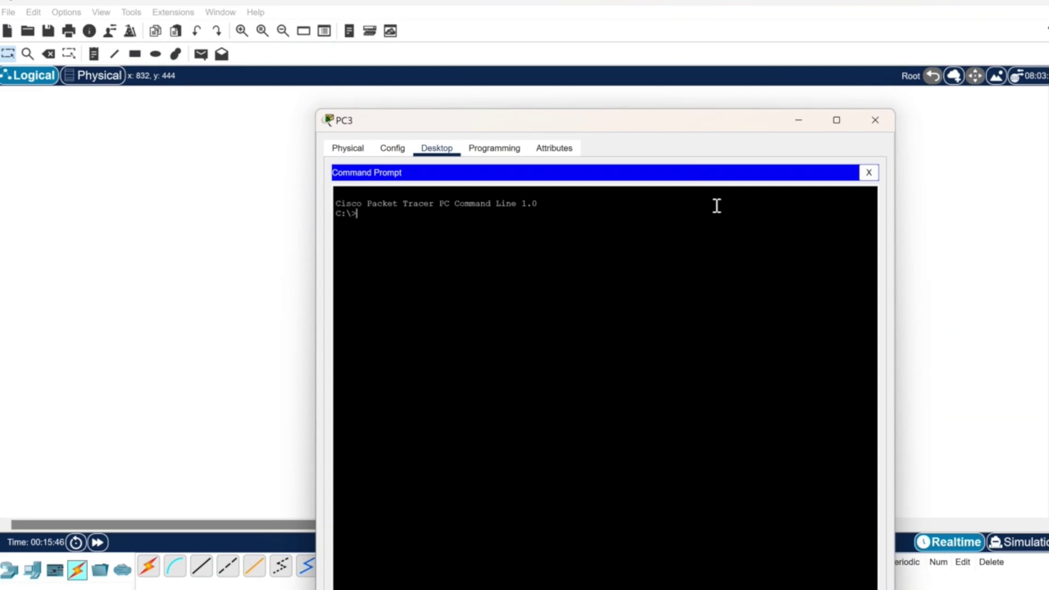
left_click_drag(674, 122, 945, 105)
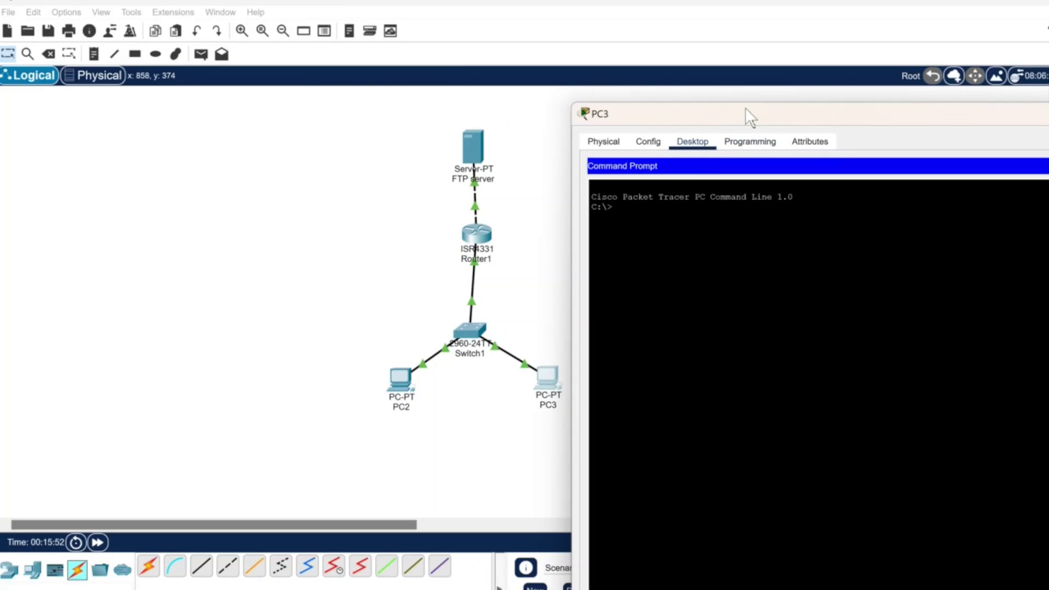
left_click_drag(745, 107, 624, 90)
From PC3, connect via ftp 10.10.10.2, log in, and get file.txt (20 bytes).
type("f")
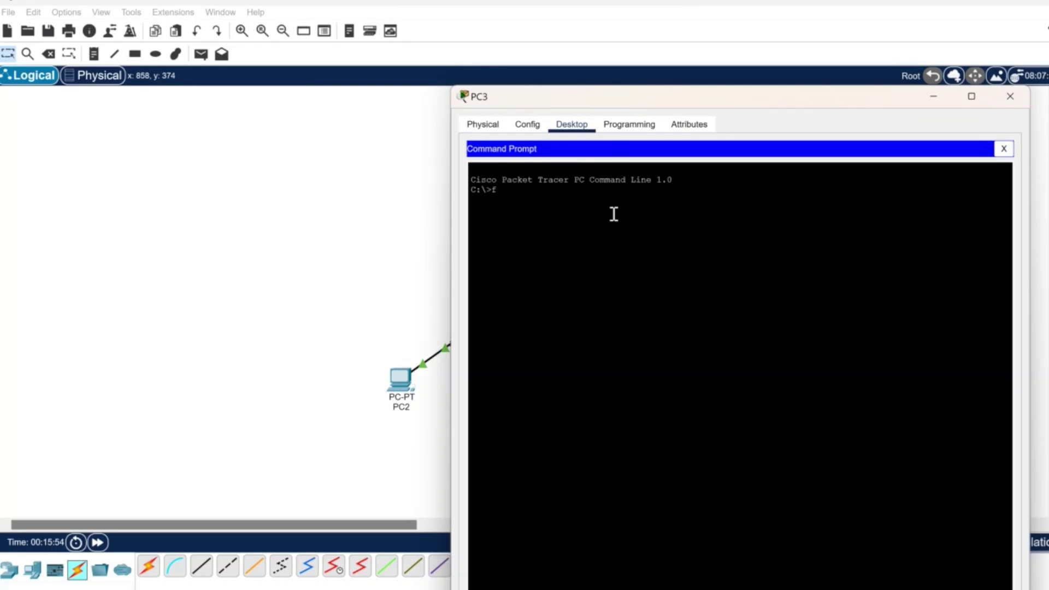
type("tp 10.10.10.2")
key("Return")
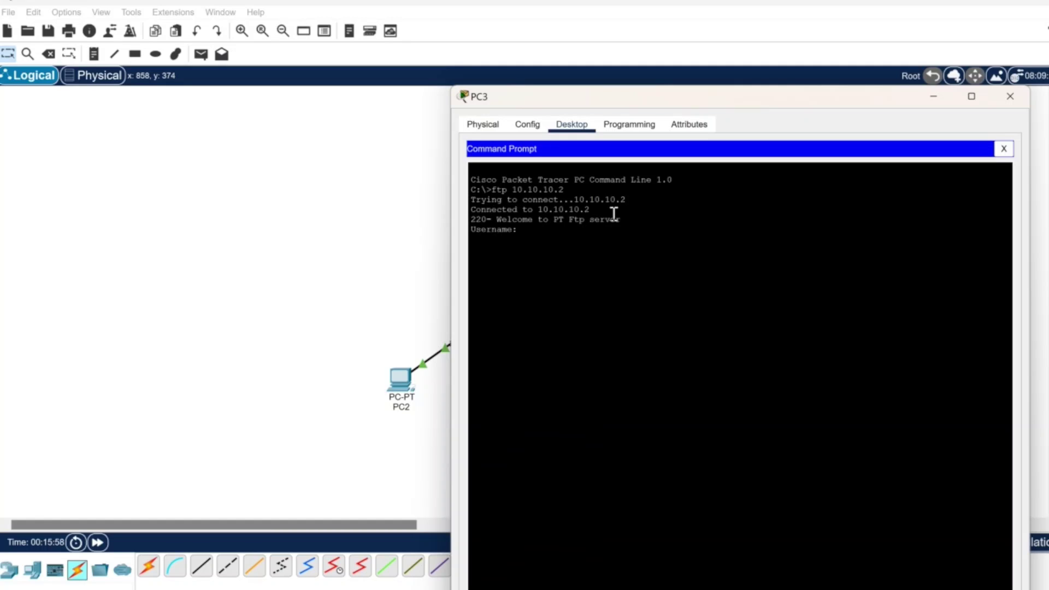
type("cisco")
key("Return")
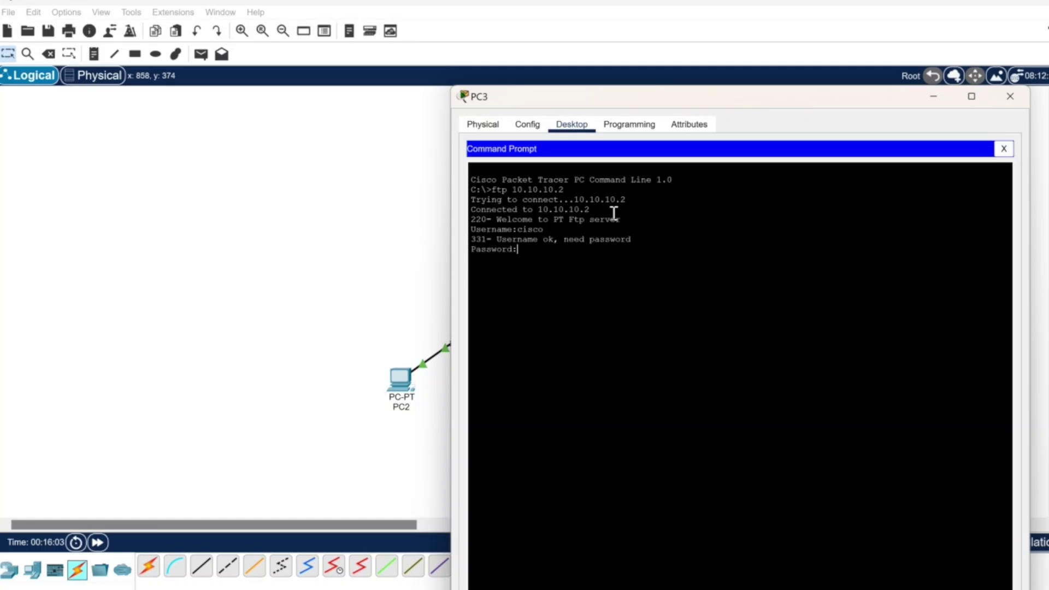
key("Return")
type("g")
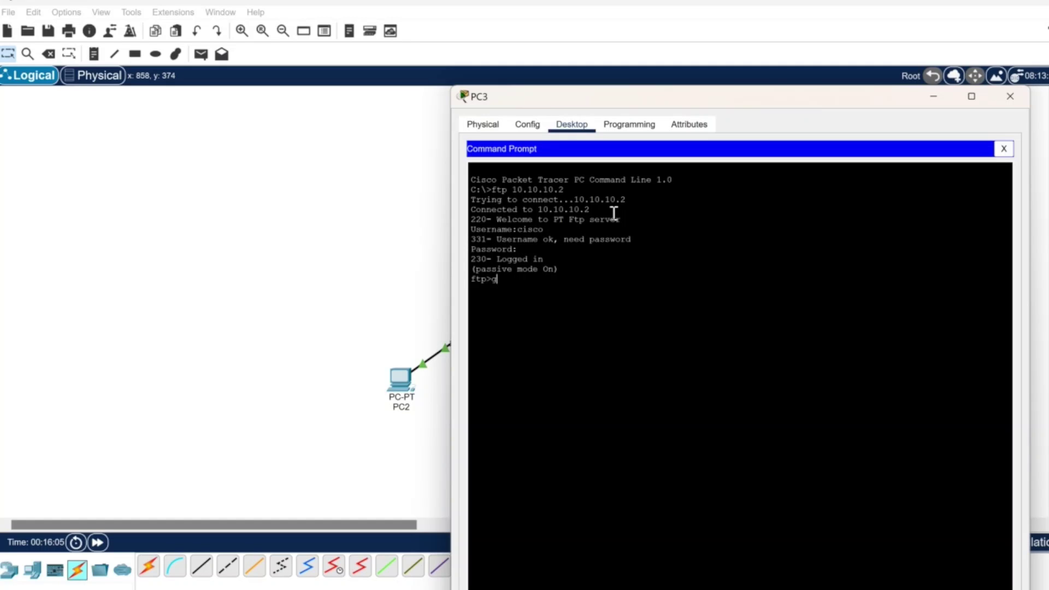
type("et file.txt")
key("Return")
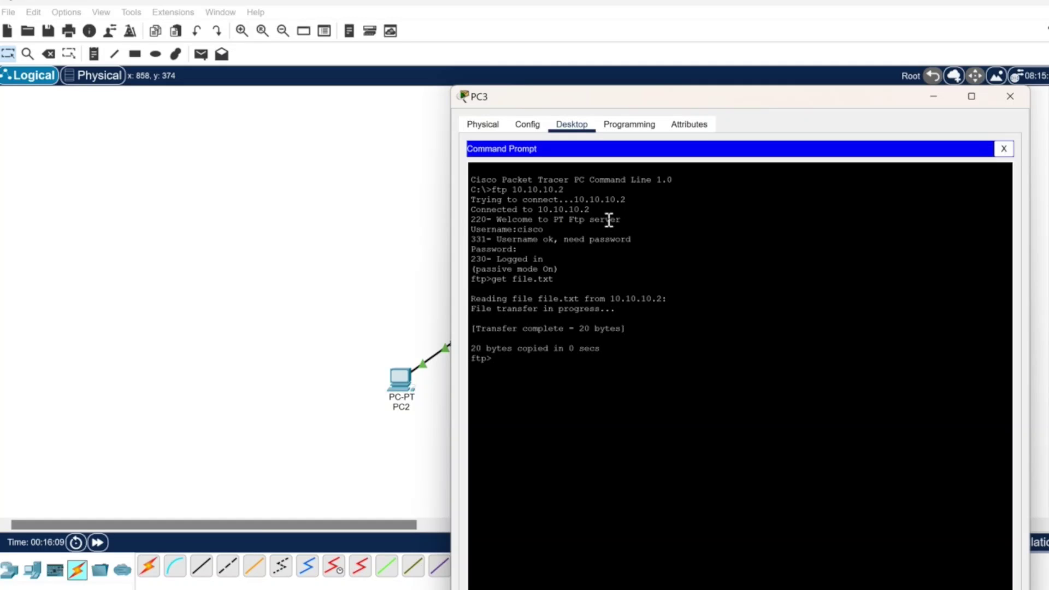